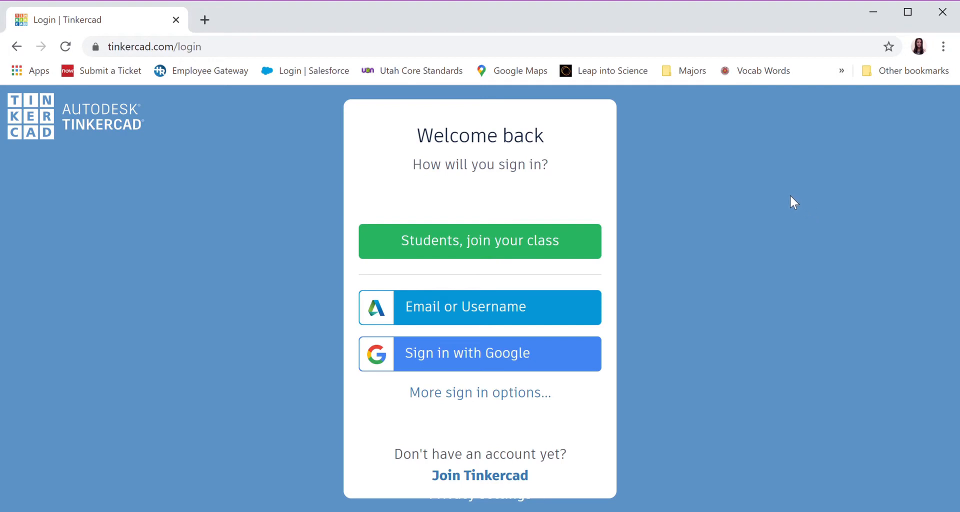
Sign in to Tinkercad by email with the saved account credentials and create a new 3D design
{"action": "left_click", "coordinate": [554, 315]}
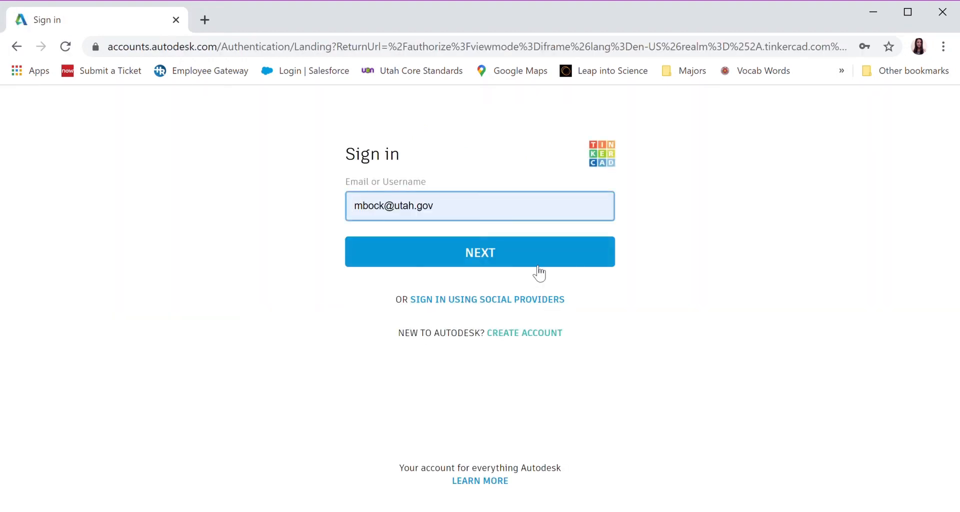
{"action": "left_click", "coordinate": [533, 263]}
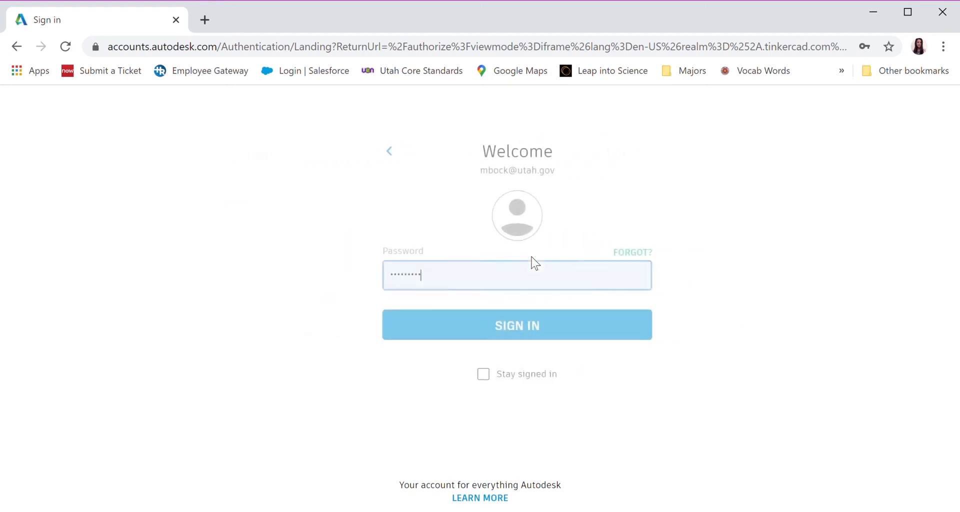
{"action": "left_click", "coordinate": [536, 325]}
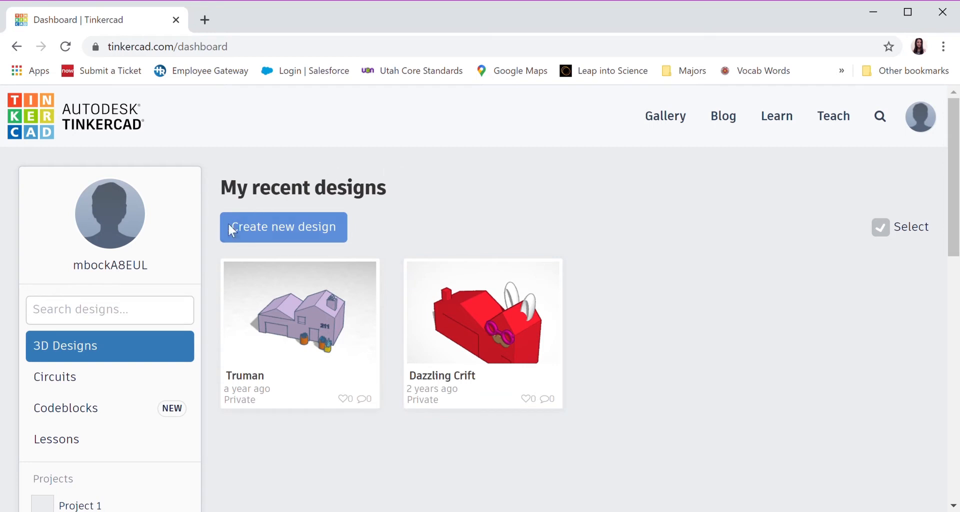
{"action": "left_click", "coordinate": [259, 237]}
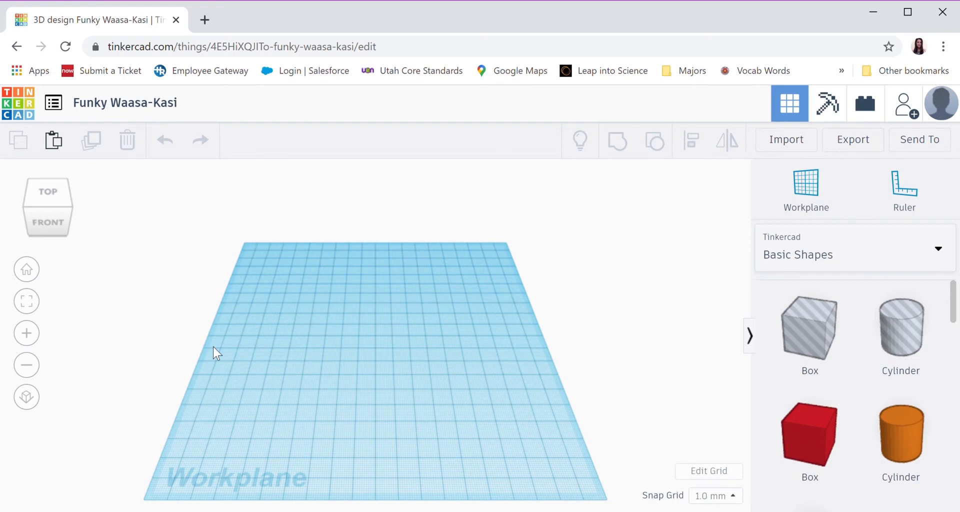
{"action": "right_click_drag", "start_coordinate": [377, 481], "coordinate": [373, 446]}
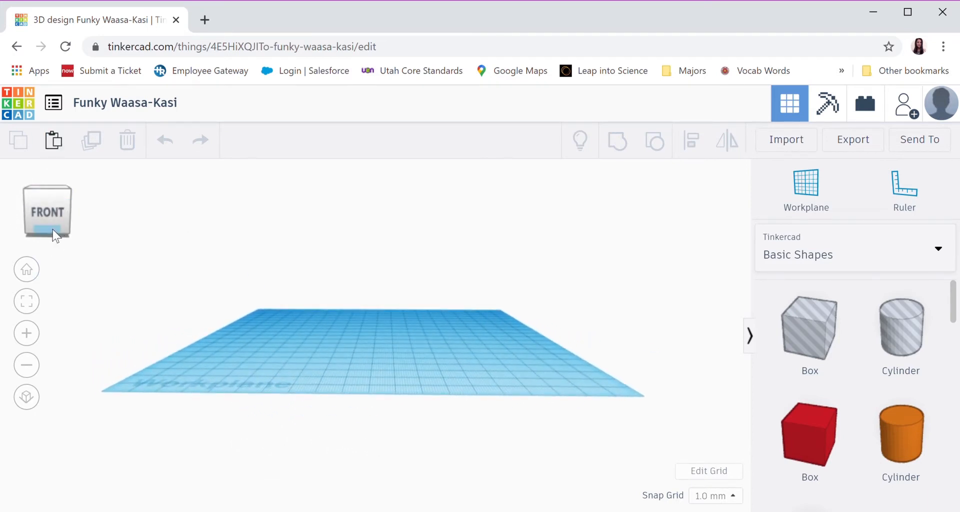
{"action": "left_click_drag", "start_coordinate": [53, 229], "coordinate": [67, 208]}
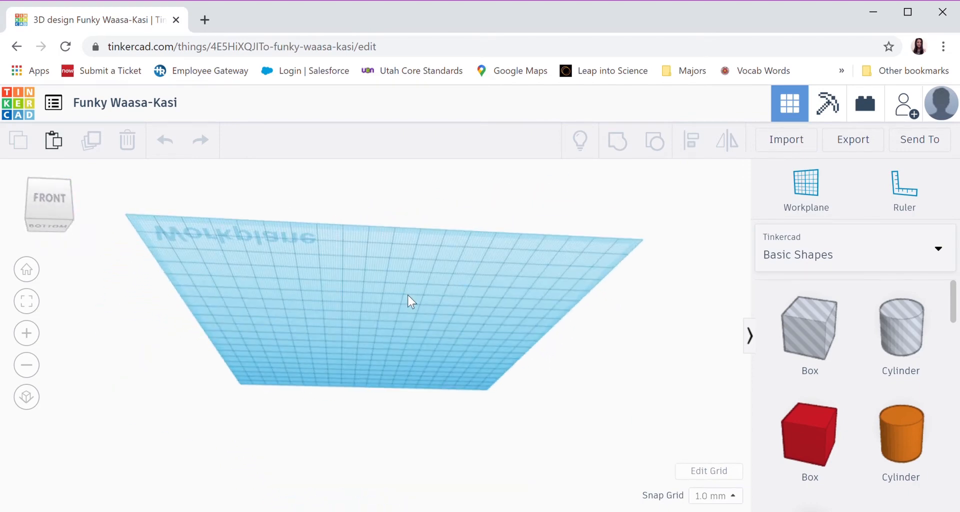
{"action": "scroll", "coordinate": [407, 294], "scroll_direction": "down", "scroll_amount": 5}
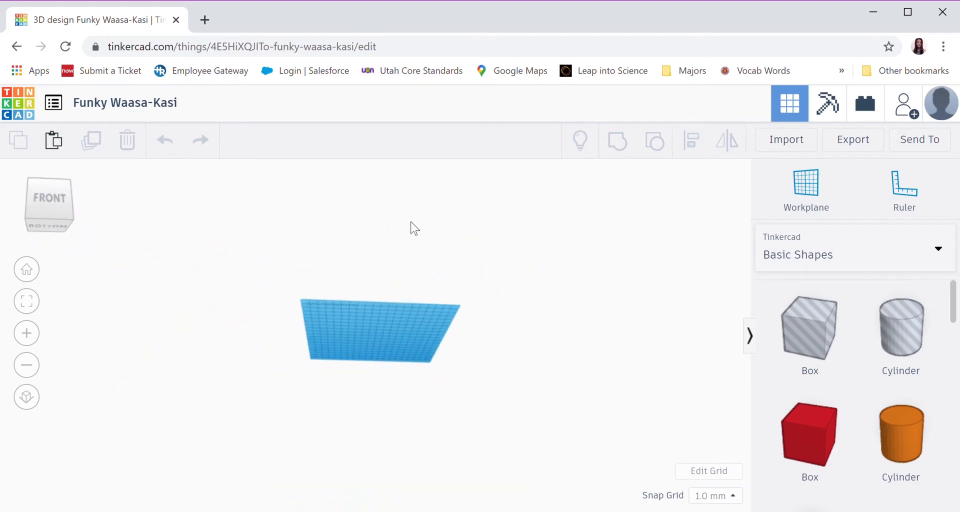
{"action": "right_click_drag", "start_coordinate": [392, 328], "coordinate": [380, 390]}
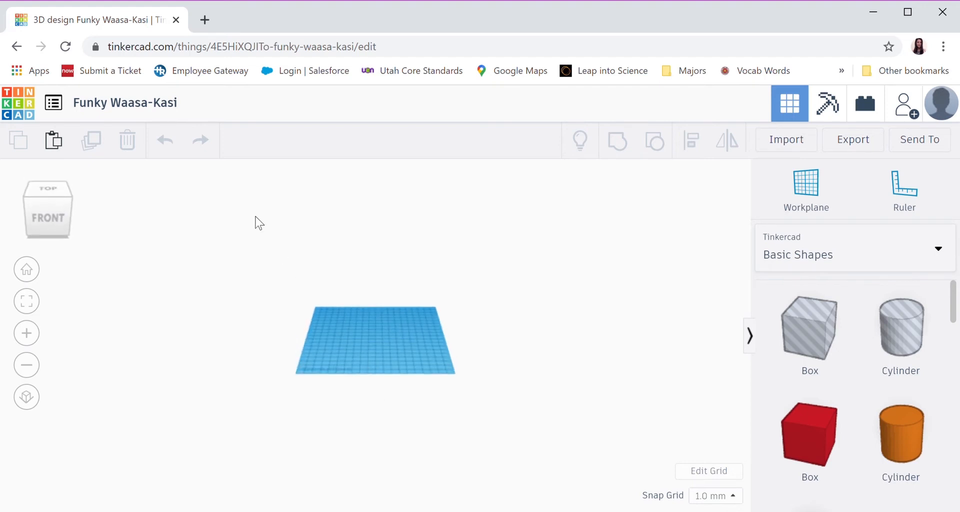
{"action": "left_click", "coordinate": [39, 274]}
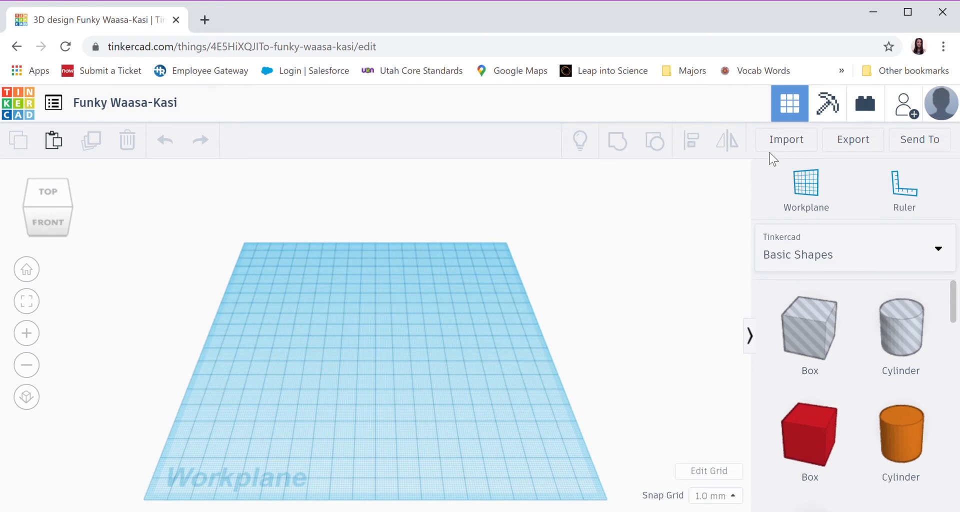
Place the ruler on the workplane's front-left corner, at the start of the Workplane label
{"action": "left_click", "coordinate": [924, 184]}
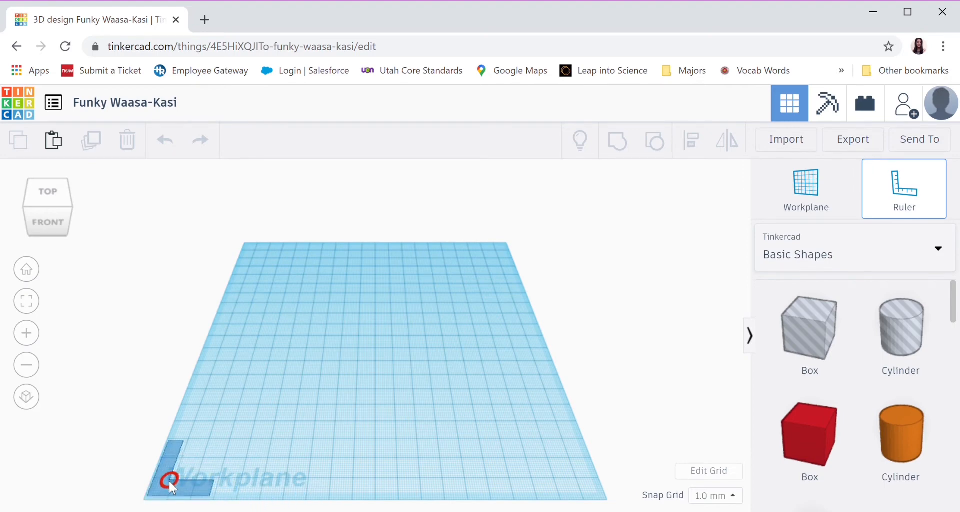
{"action": "left_click", "coordinate": [169, 480]}
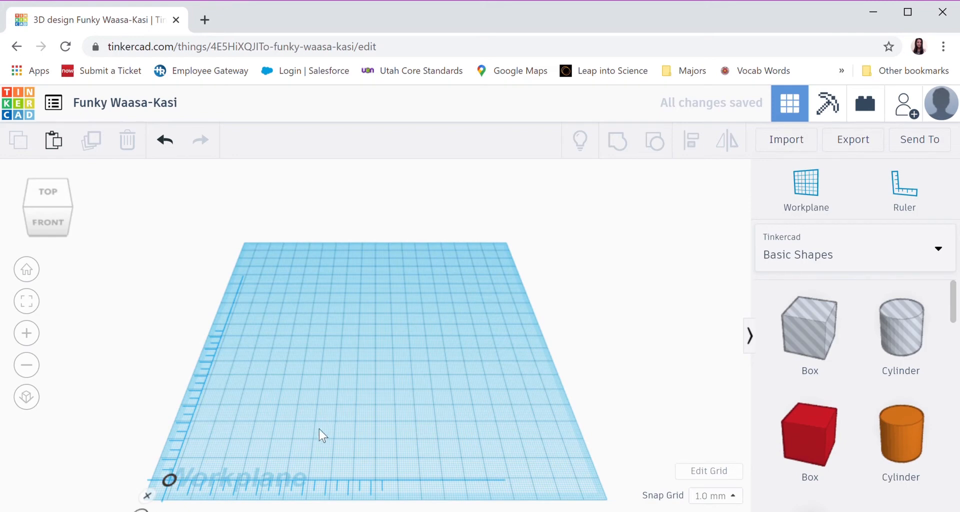
Place a solid red Box on the workplane near the ruler's origin, about 11 mm across and 6 mm back from it
{"action": "right_click_drag", "start_coordinate": [312, 443], "coordinate": [325, 425]}
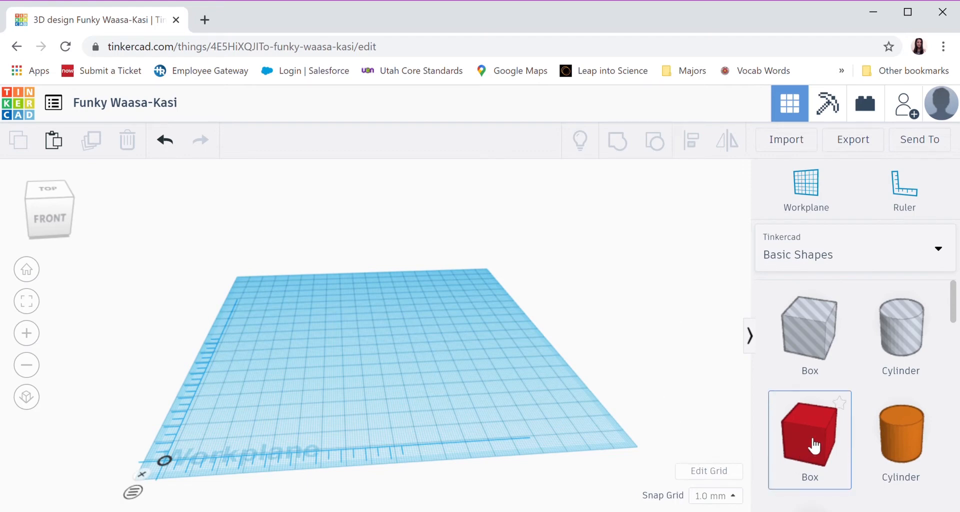
{"action": "scroll", "coordinate": [814, 445], "scroll_direction": "down", "scroll_amount": 5}
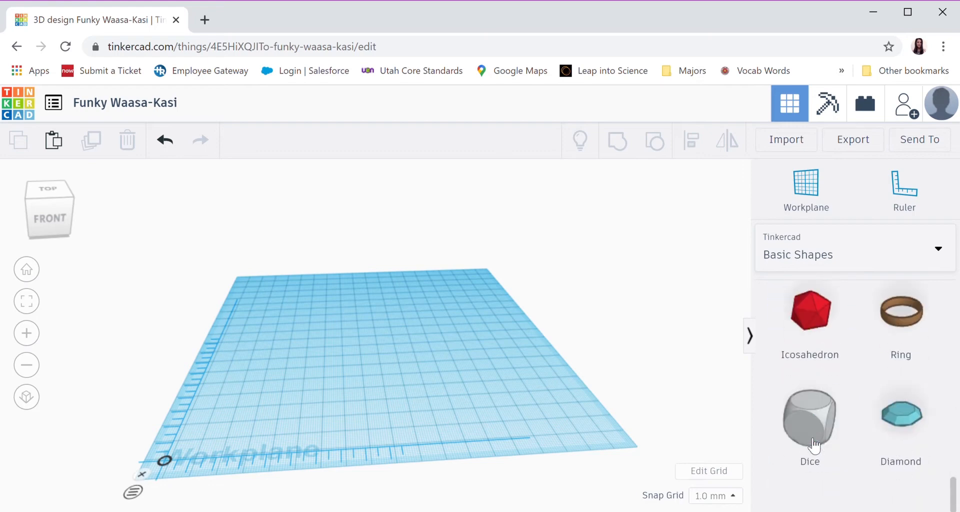
{"action": "scroll", "coordinate": [814, 446], "scroll_direction": "up", "scroll_amount": 8}
{"action": "scroll", "coordinate": [814, 445], "scroll_direction": "down", "scroll_amount": 1}
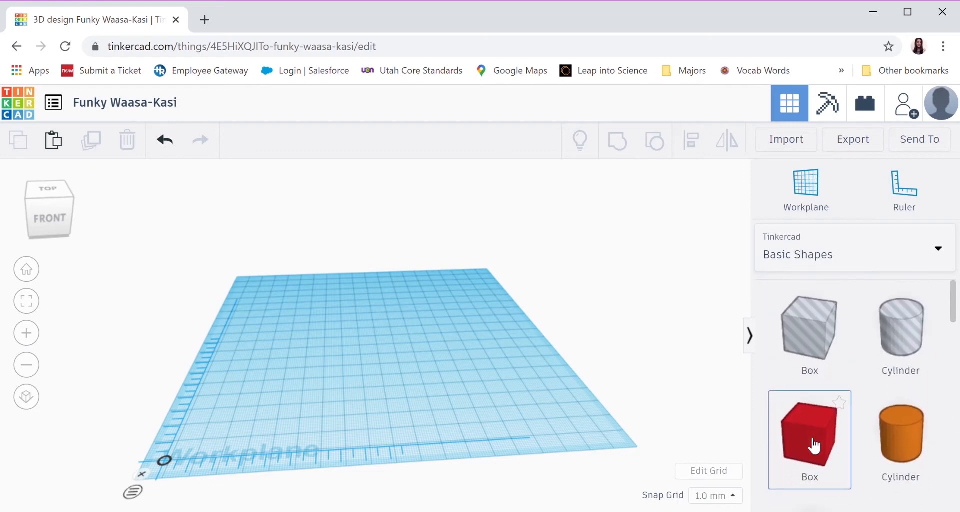
{"action": "left_click_drag", "start_coordinate": [810, 439], "coordinate": [227, 428]}
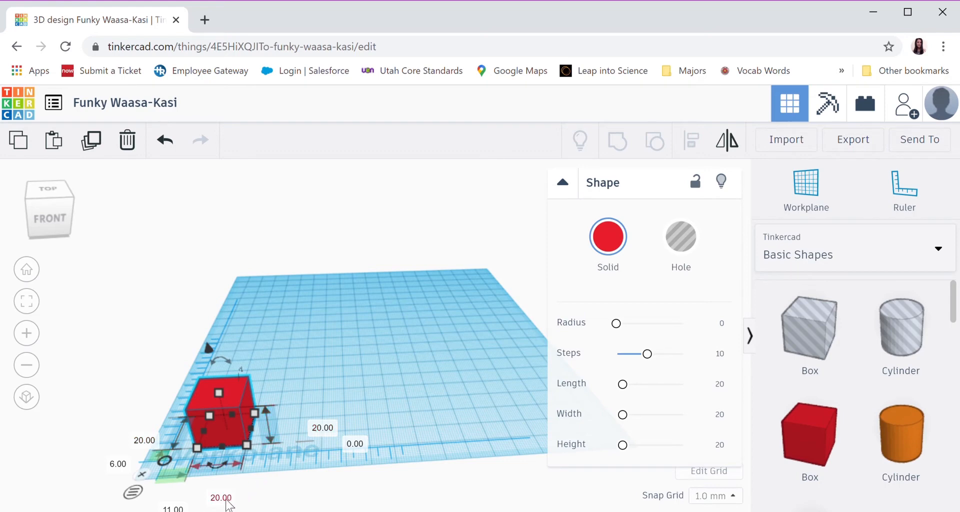
Resize the red box to 40 mm in width, depth and height, and deselect it
{"action": "right_click_drag", "start_coordinate": [279, 467], "coordinate": [295, 447]}
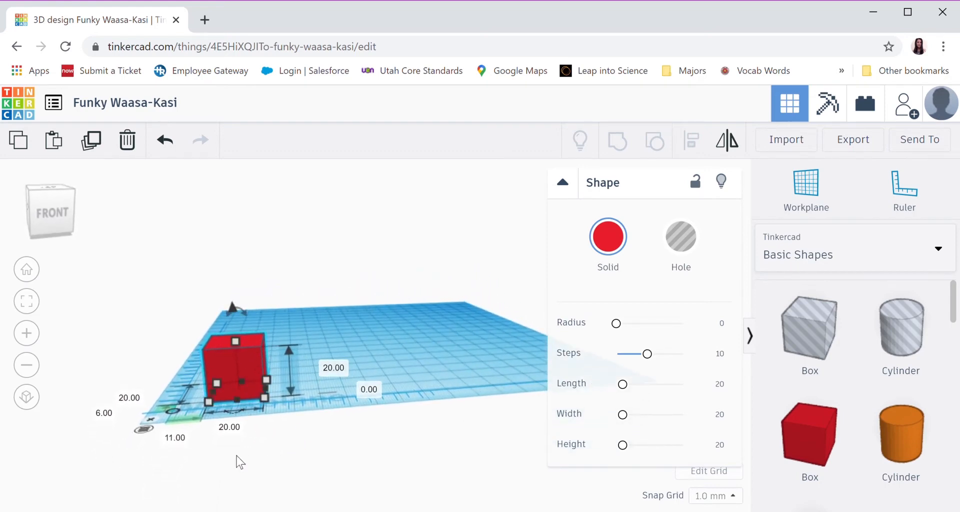
{"action": "left_click", "coordinate": [239, 431]}
{"action": "type", "text": "40"}
{"action": "key", "text": "Return"}
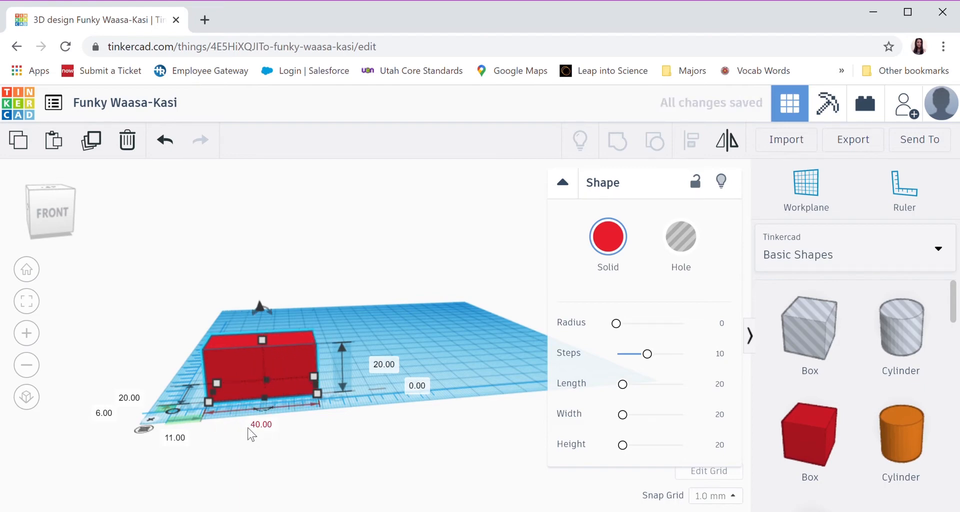
{"action": "left_click", "coordinate": [131, 400]}
{"action": "type", "text": "40"}
{"action": "key", "text": "Return"}
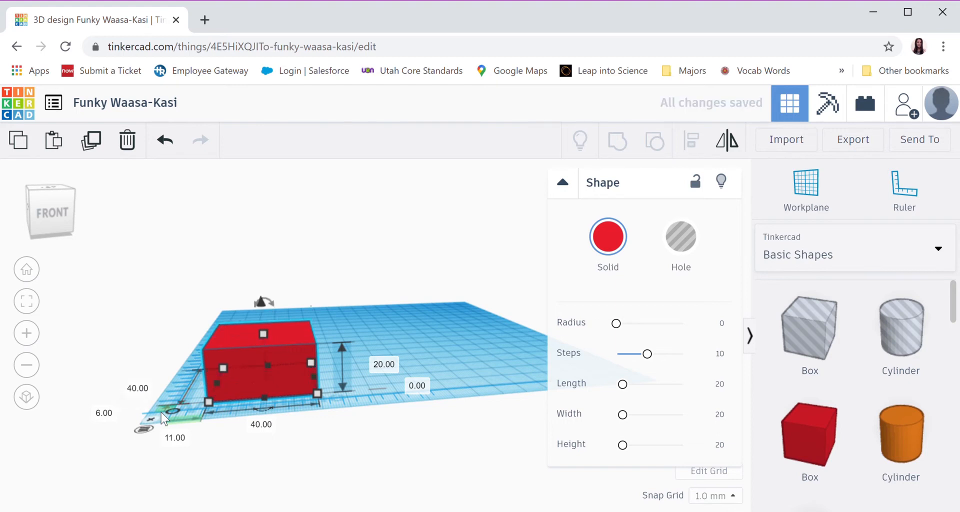
{"action": "left_click", "coordinate": [385, 364]}
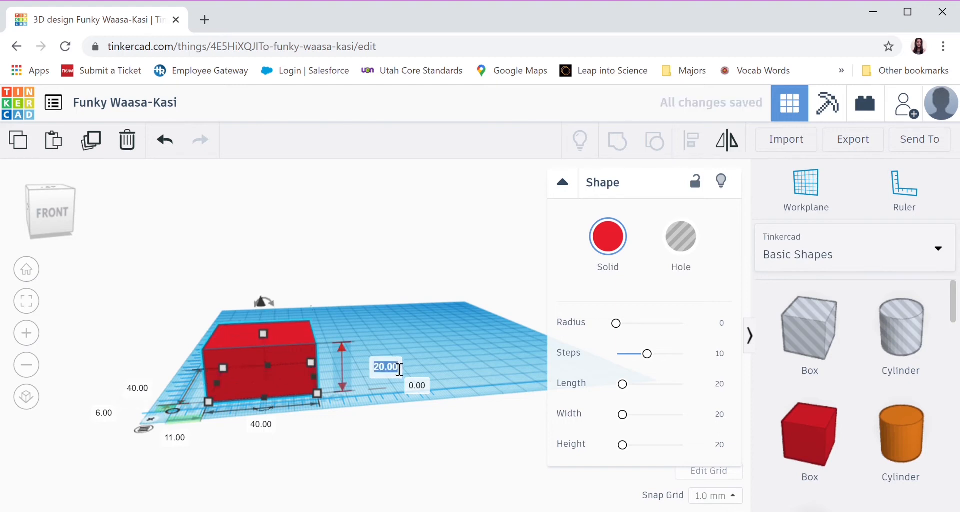
{"action": "type", "text": "40"}
{"action": "key", "text": "Return"}
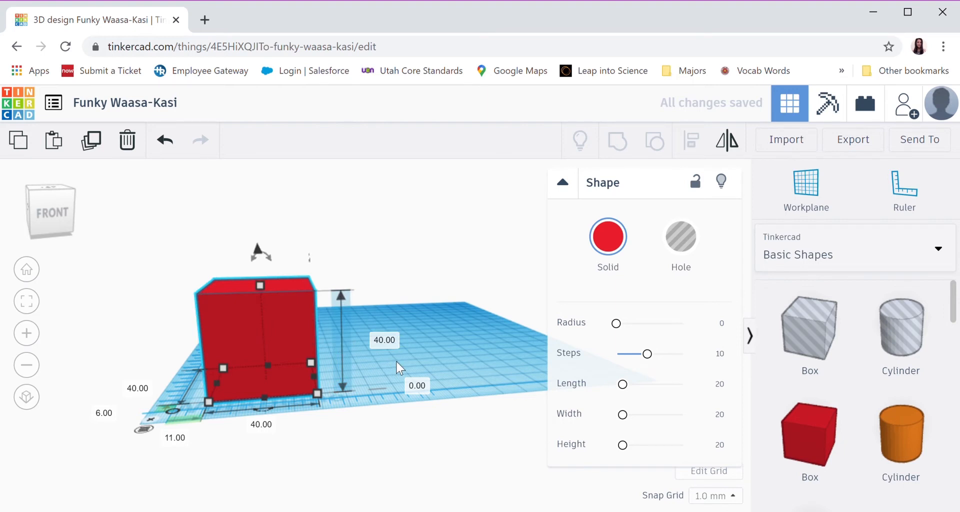
{"action": "left_click", "coordinate": [422, 341]}
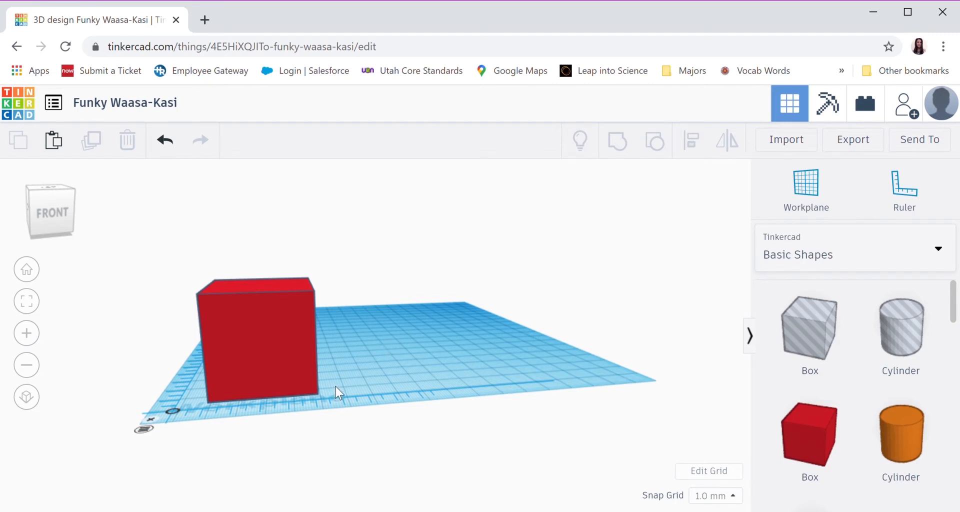
Place a green Roof shape beside the red box, about 58 mm across and 8 mm back from the ruler's origin
{"action": "mouse_move", "coordinate": [335, 388]}
{"action": "right_mouse_down"}
{"action": "mouse_move", "coordinate": [343, 338]}
{"action": "mouse_move", "coordinate": [341, 381]}
{"action": "right_mouse_up"}
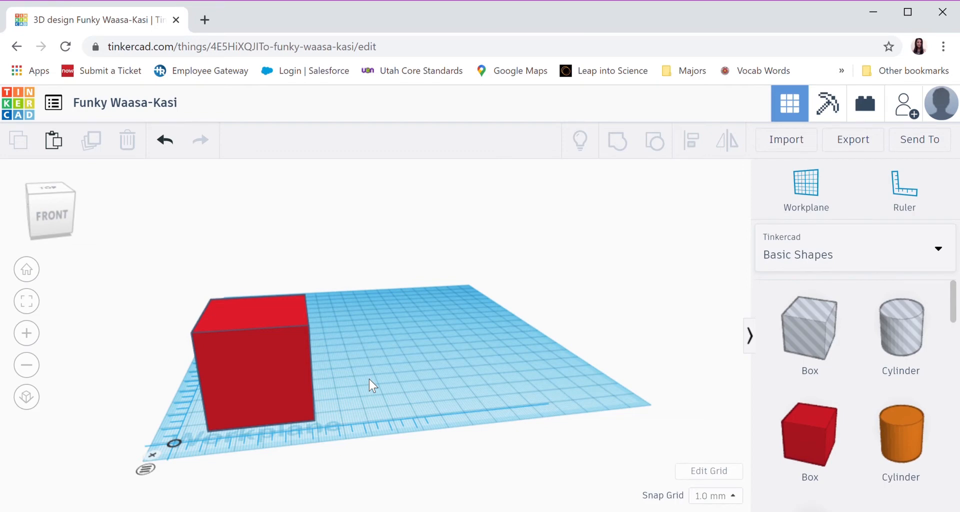
{"action": "scroll", "coordinate": [850, 369], "scroll_direction": "down", "scroll_amount": 3}
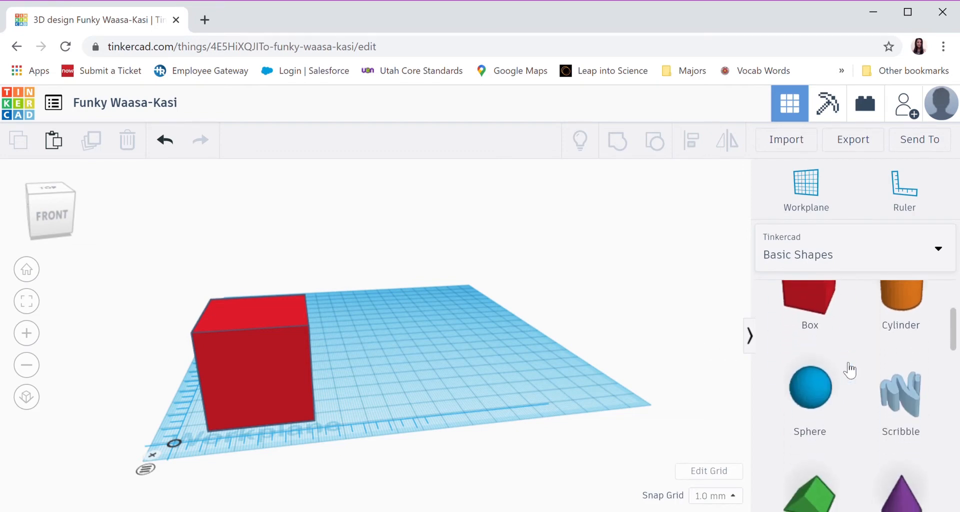
{"action": "scroll", "coordinate": [850, 369], "scroll_direction": "down", "scroll_amount": 3}
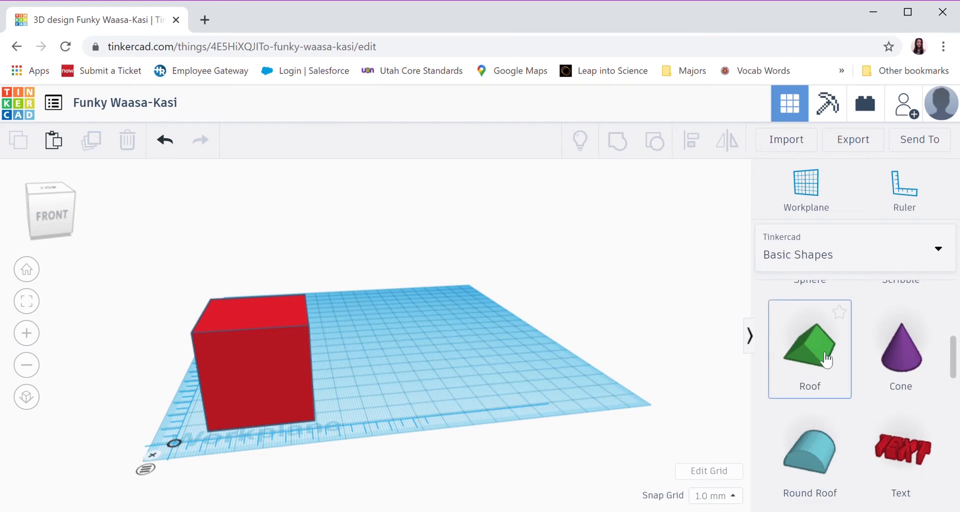
{"action": "left_click_drag", "start_coordinate": [826, 359], "coordinate": [354, 397]}
{"action": "right_click_drag", "start_coordinate": [408, 421], "coordinate": [392, 409]}
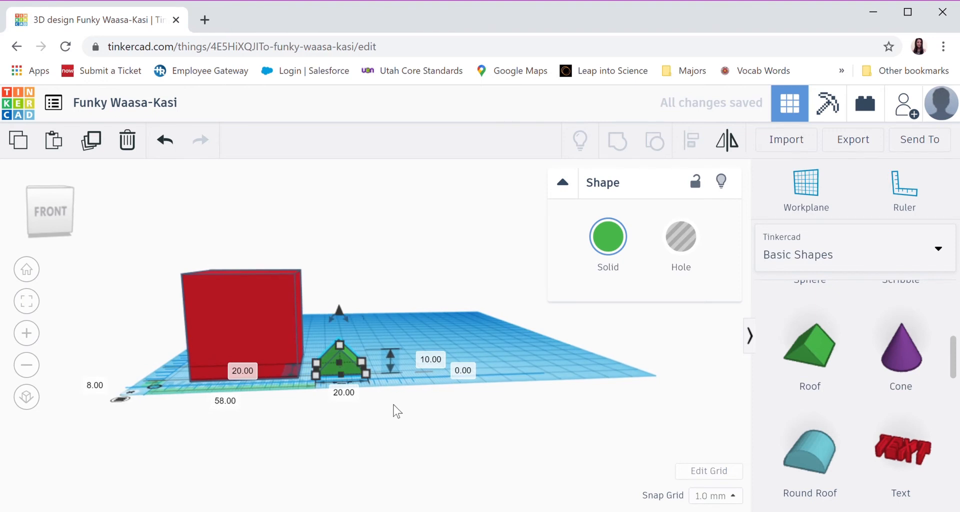
{"action": "left_click", "coordinate": [398, 331]}
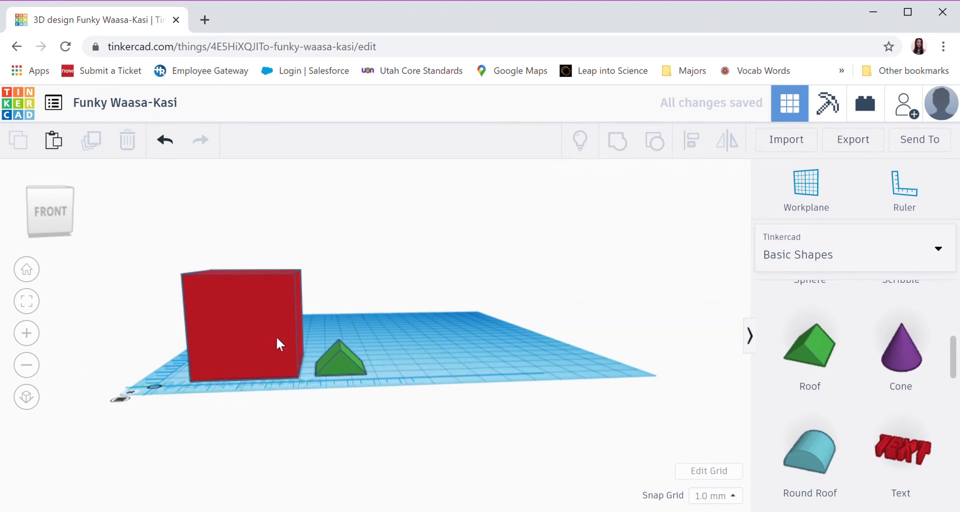
Set the green roof's width and depth to 40 mm each
{"action": "left_click", "coordinate": [342, 370]}
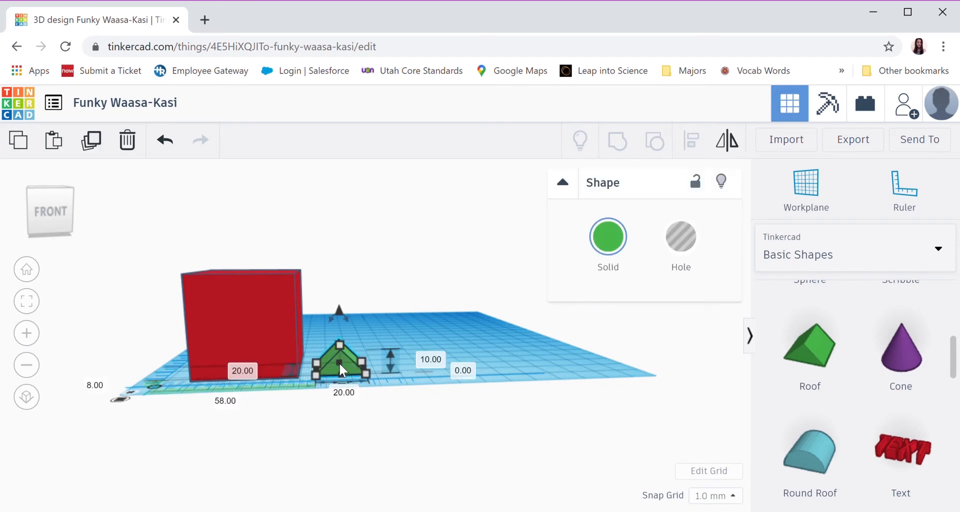
{"action": "left_click", "coordinate": [344, 394]}
{"action": "type", "text": "40"}
{"action": "key", "text": "Return"}
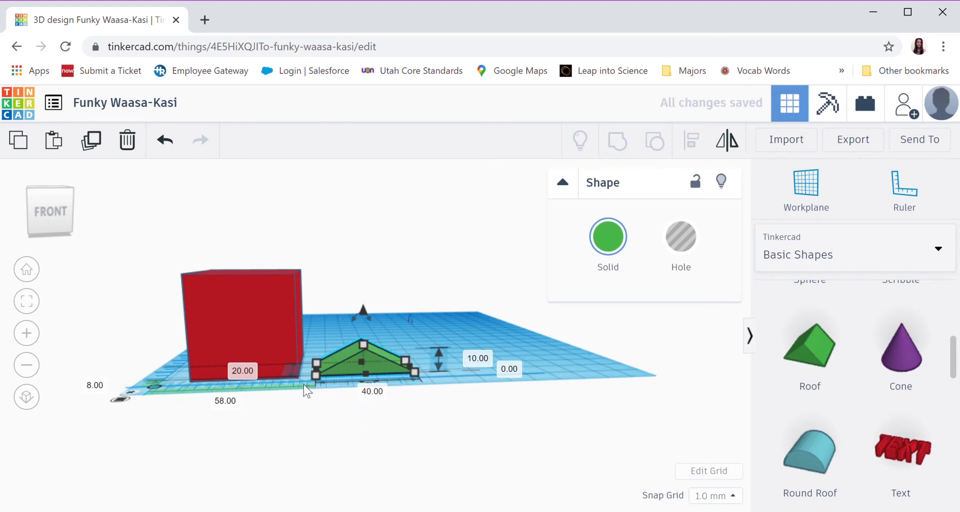
{"action": "right_click_drag", "start_coordinate": [304, 385], "coordinate": [319, 413]}
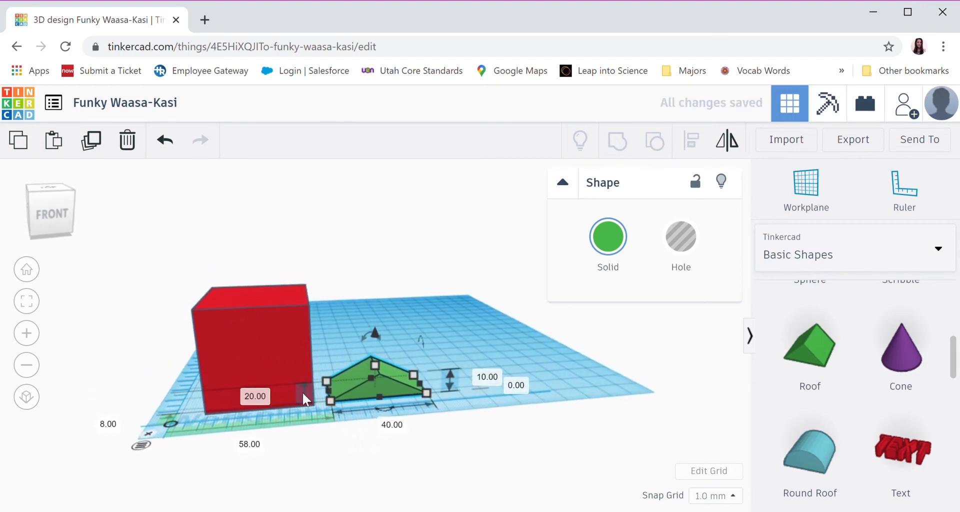
{"action": "left_click", "coordinate": [255, 397]}
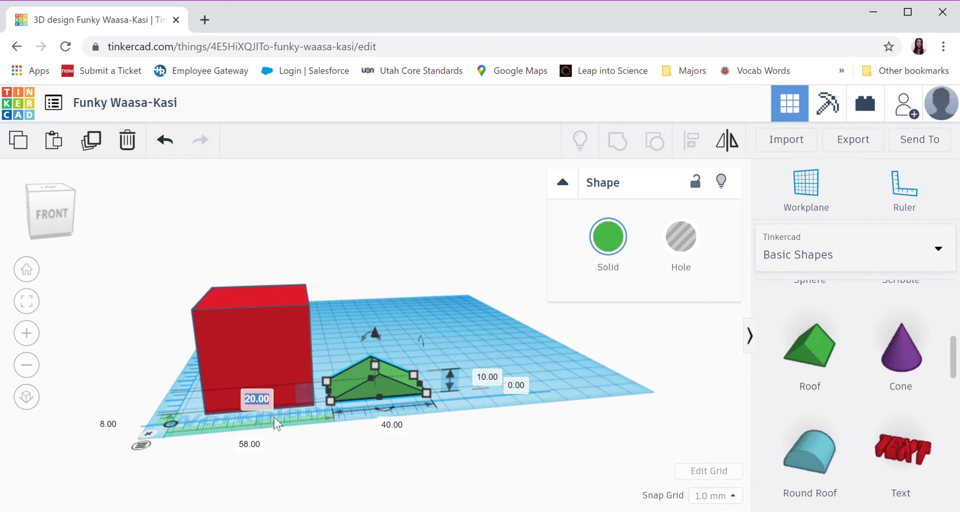
{"action": "type", "text": "40"}
{"action": "key", "text": "Return"}
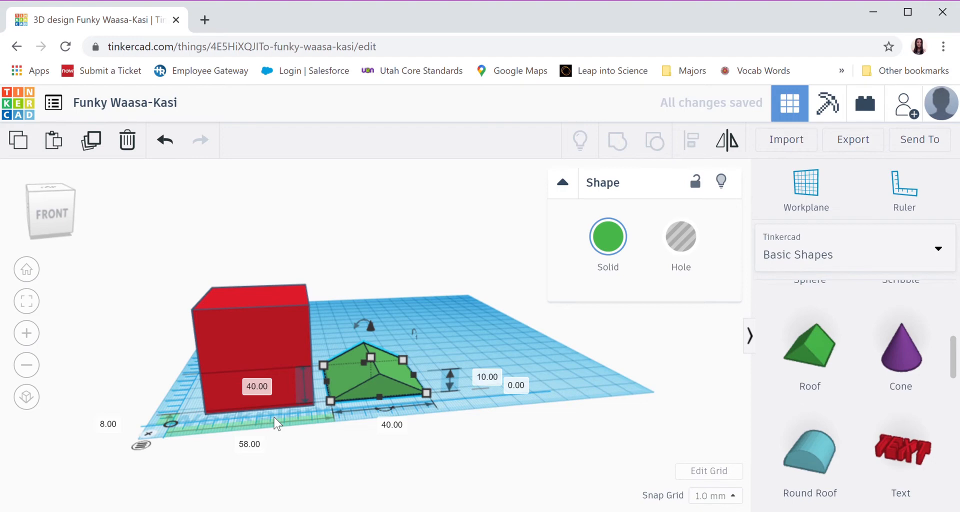
Set the green roof's height to 20 mm and deselect it
{"action": "mouse_move", "coordinate": [445, 400]}
{"action": "right_mouse_down"}
{"action": "mouse_move", "coordinate": [420, 397]}
{"action": "mouse_move", "coordinate": [429, 400]}
{"action": "right_mouse_up"}
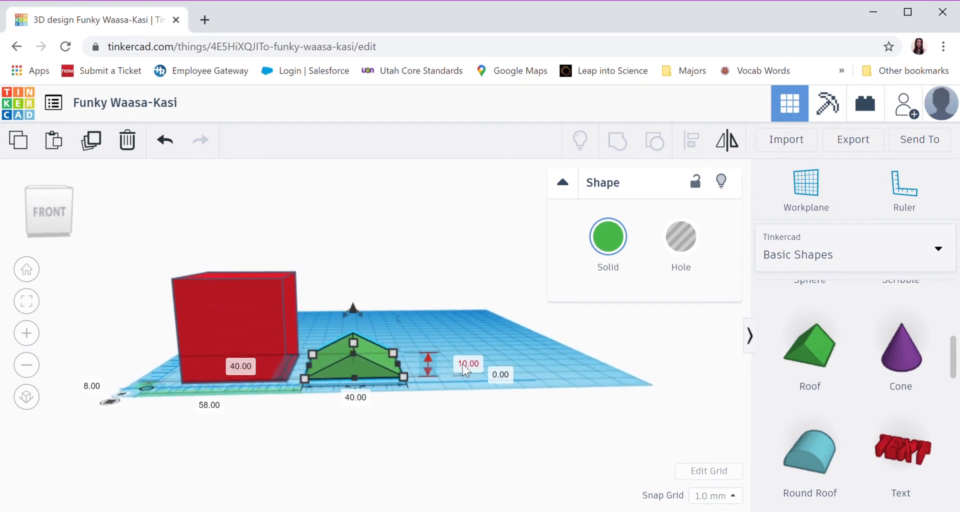
{"action": "left_click", "coordinate": [467, 365]}
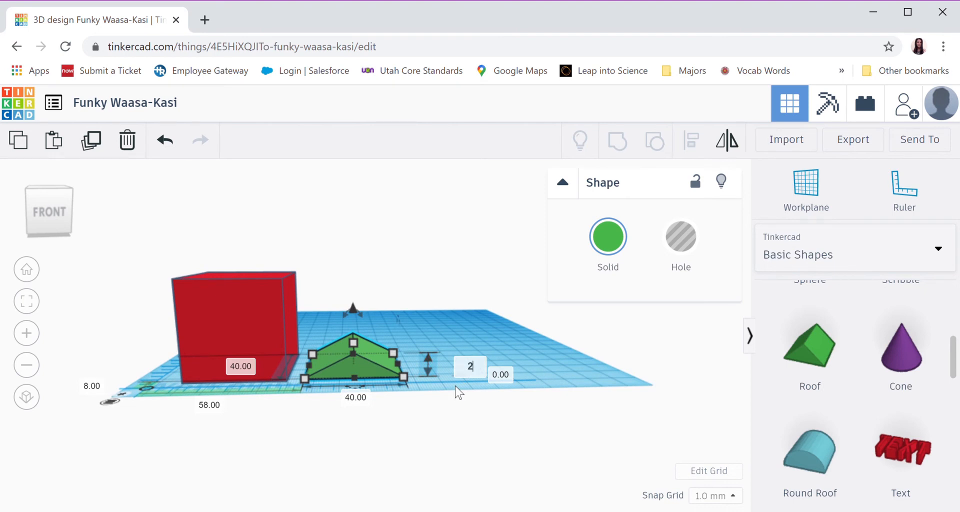
{"action": "key", "text": "Return"}
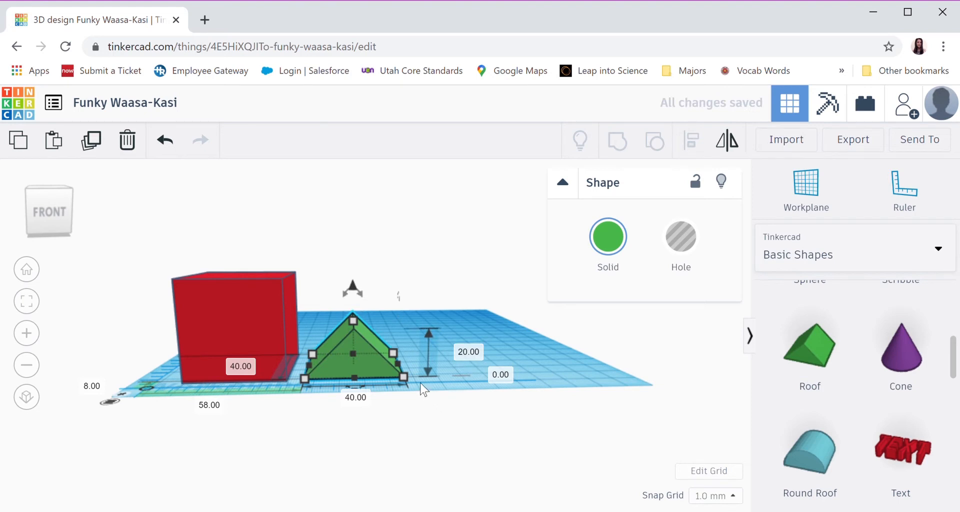
{"action": "left_click", "coordinate": [431, 389]}
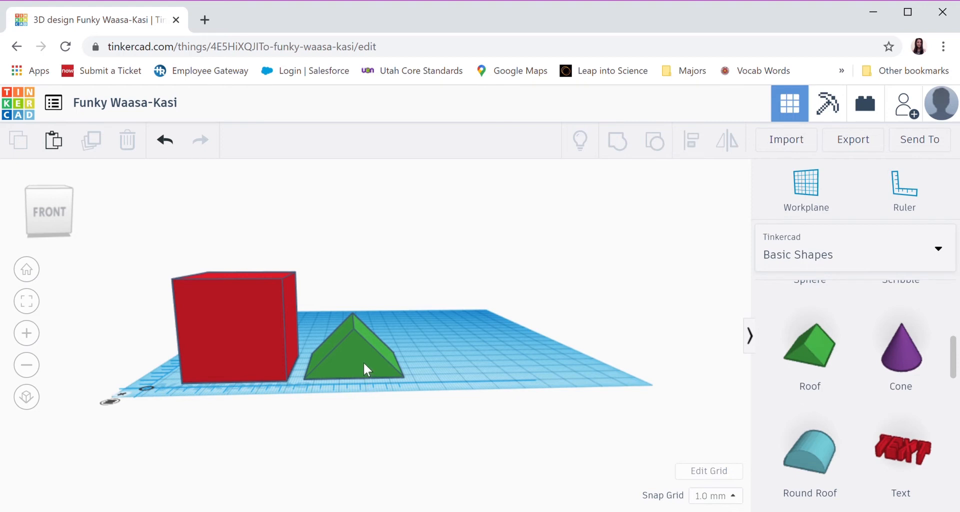
Shift the green roof slightly toward the red box and raise it 40 mm above the workplane
{"action": "mouse_move", "coordinate": [352, 359]}
{"action": "left_mouse_down"}
{"action": "mouse_move", "coordinate": [224, 363]}
{"action": "mouse_move", "coordinate": [228, 350]}
{"action": "mouse_move", "coordinate": [292, 342]}
{"action": "mouse_move", "coordinate": [349, 358]}
{"action": "left_mouse_up"}
{"action": "left_click", "coordinate": [532, 353]}
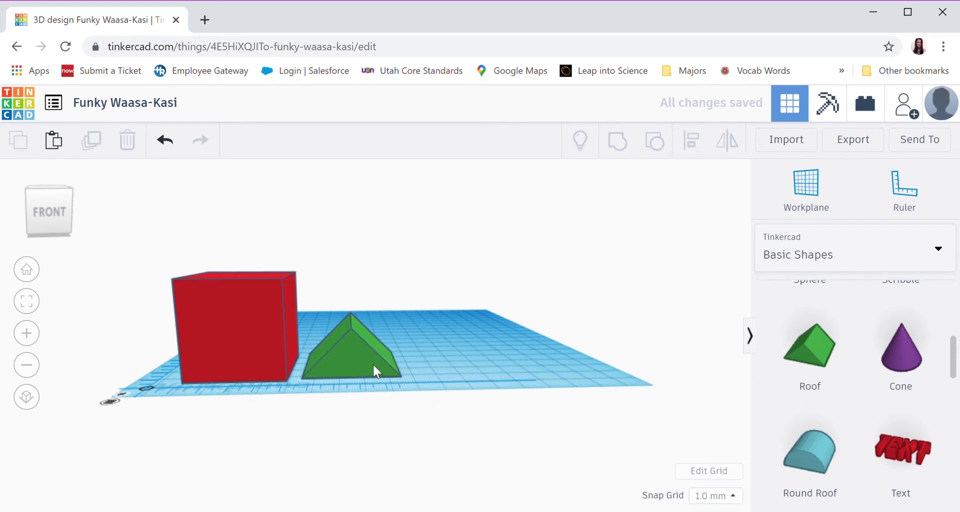
{"action": "left_click", "coordinate": [396, 361]}
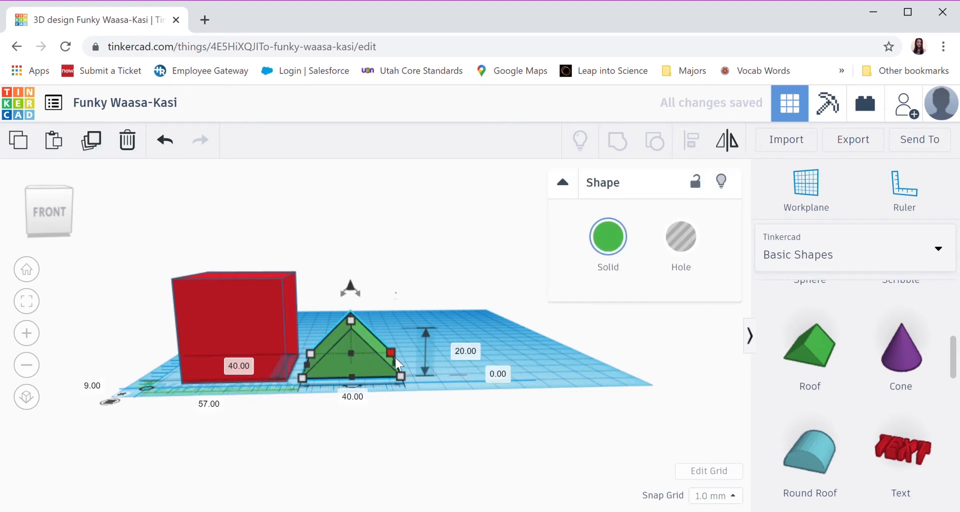
{"action": "left_click", "coordinate": [498, 376]}
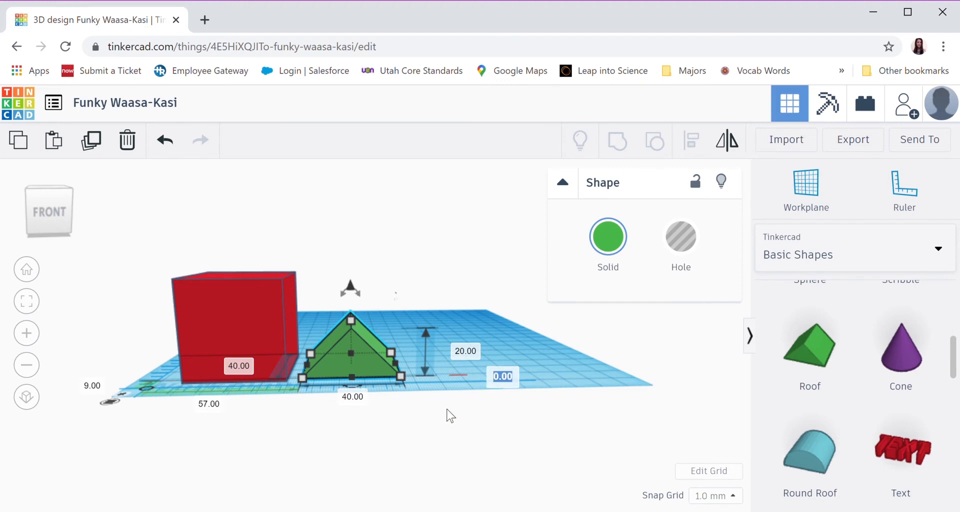
{"action": "type", "text": "40"}
{"action": "key", "text": "Return"}
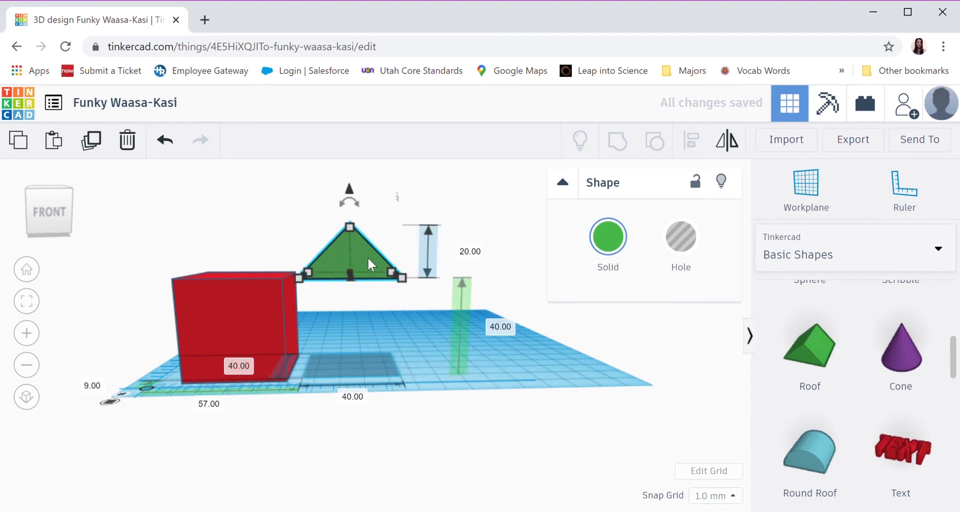
Move the raised green roof over the red box, about 15 mm across and 5 mm back from the ruler's origin
{"action": "left_click_drag", "start_coordinate": [364, 262], "coordinate": [253, 263]}
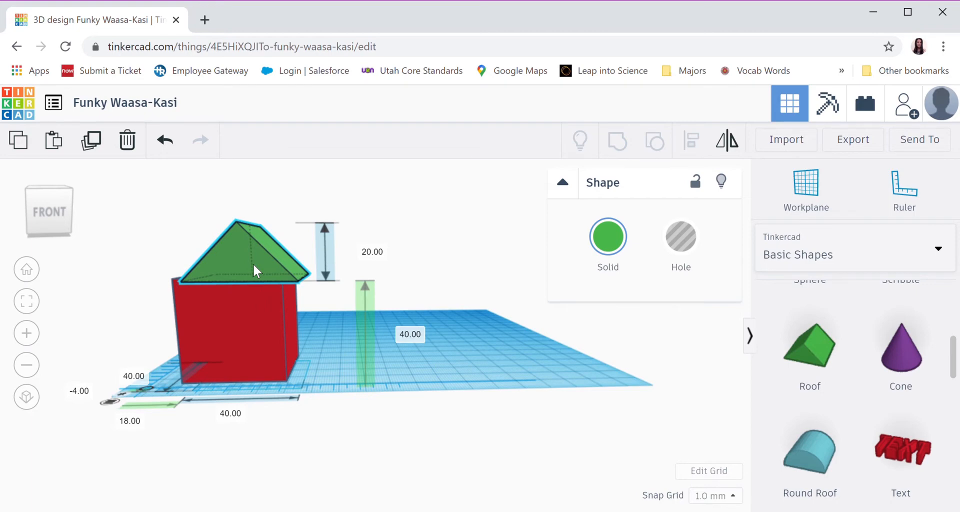
{"action": "right_click_drag", "start_coordinate": [497, 355], "coordinate": [287, 392]}
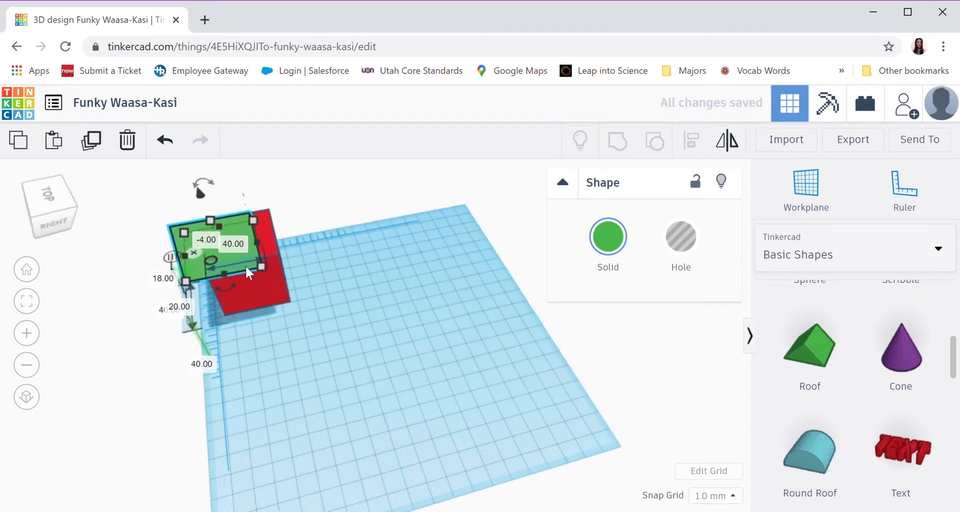
{"action": "left_click_drag", "start_coordinate": [253, 261], "coordinate": [242, 262]}
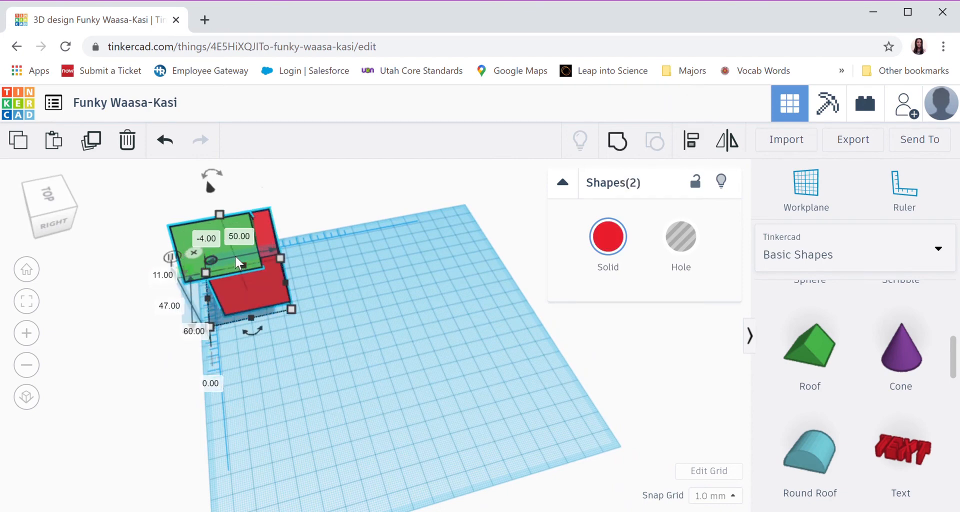
{"action": "left_click", "coordinate": [241, 253]}
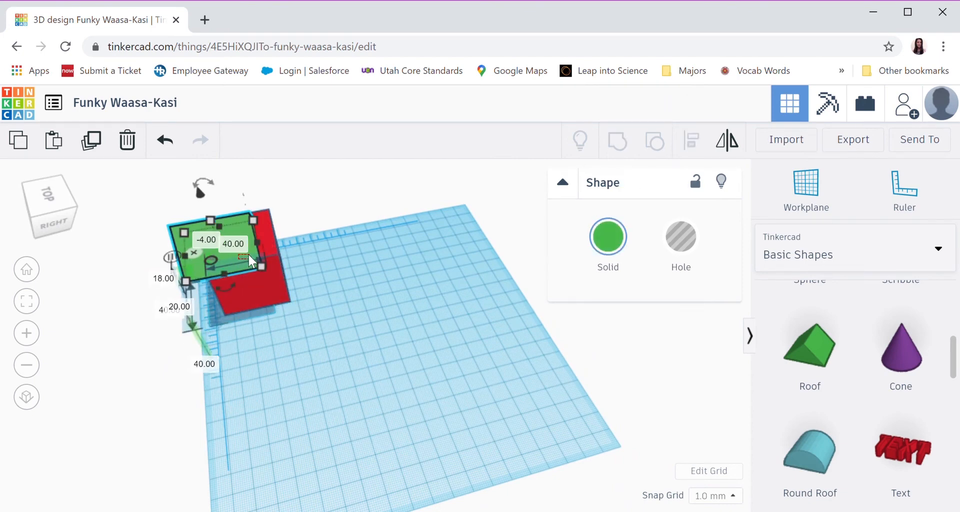
{"action": "mouse_move", "coordinate": [248, 254]}
{"action": "left_mouse_down"}
{"action": "mouse_move", "coordinate": [275, 263]}
{"action": "mouse_move", "coordinate": [235, 242]}
{"action": "mouse_move", "coordinate": [250, 239]}
{"action": "left_mouse_up"}
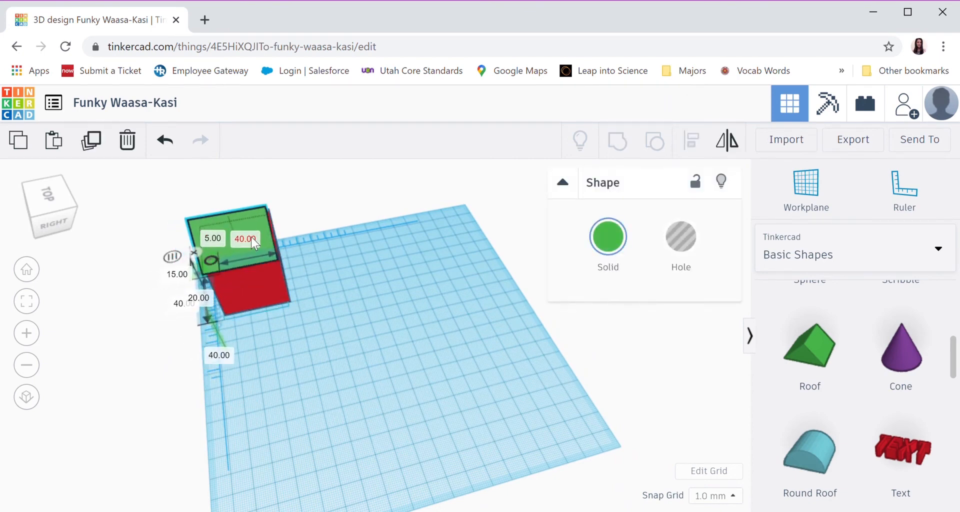
{"action": "left_click", "coordinate": [370, 287]}
Adjust the green roof to sit squarely on the red box, about 11 mm across and 6 mm back from the ruler's origin
{"action": "right_click_drag", "start_coordinate": [370, 287], "coordinate": [312, 380]}
{"action": "scroll", "coordinate": [395, 242], "scroll_direction": "down", "scroll_amount": 3}
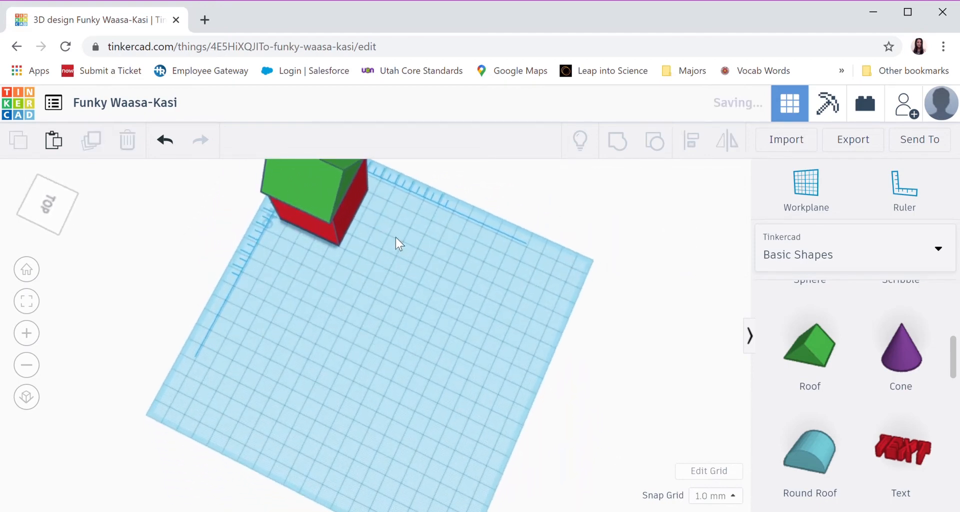
{"action": "scroll", "coordinate": [400, 244], "scroll_direction": "up", "scroll_amount": 3}
{"action": "scroll", "coordinate": [397, 243], "scroll_direction": "down", "scroll_amount": 5}
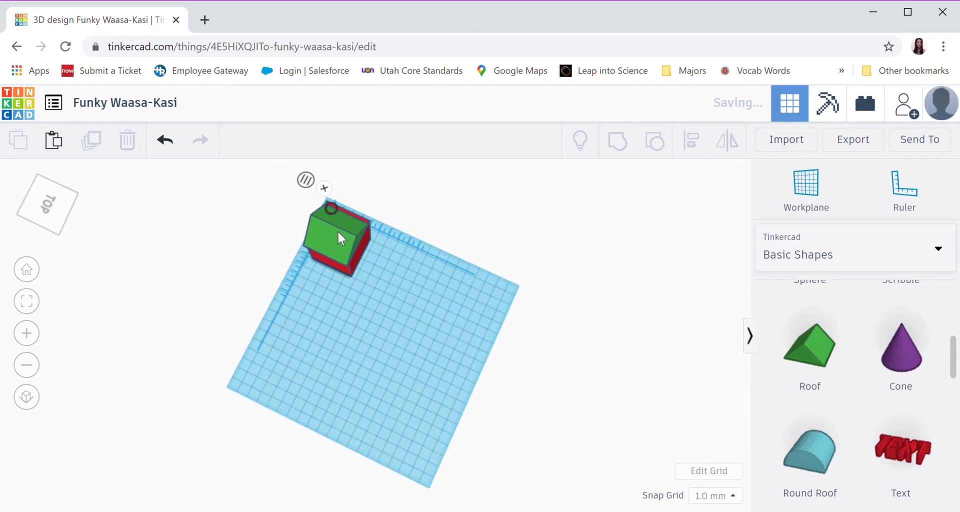
{"action": "left_click", "coordinate": [342, 225]}
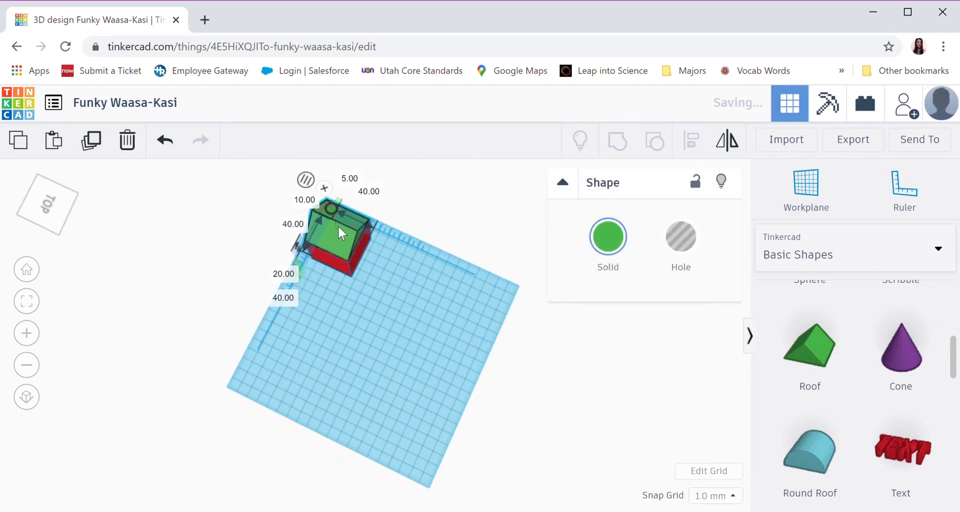
{"action": "left_click", "coordinate": [338, 335]}
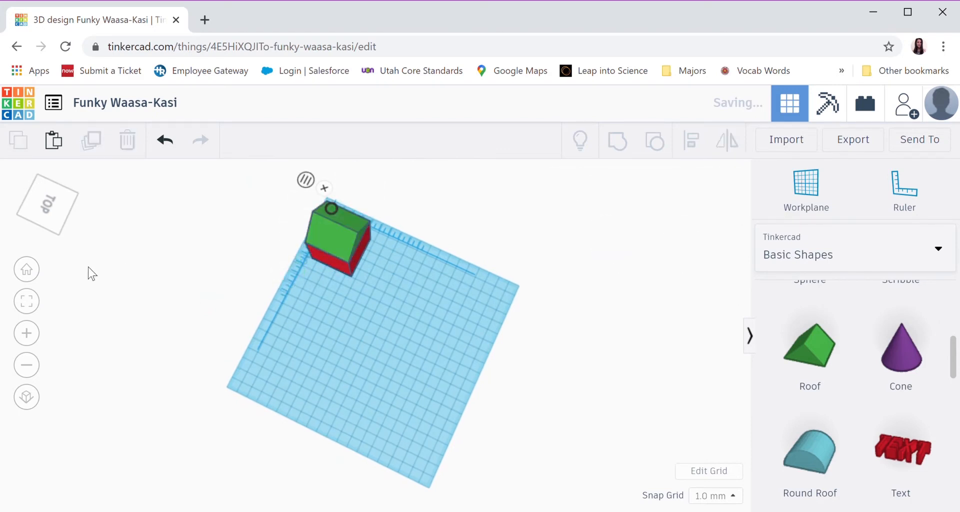
{"action": "left_click", "coordinate": [27, 270]}
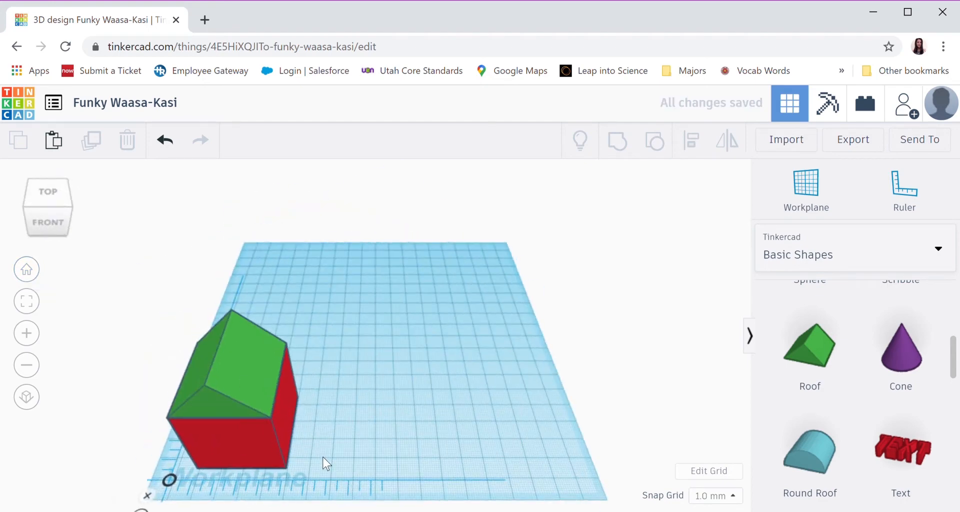
{"action": "right_click_drag", "start_coordinate": [323, 457], "coordinate": [332, 428]}
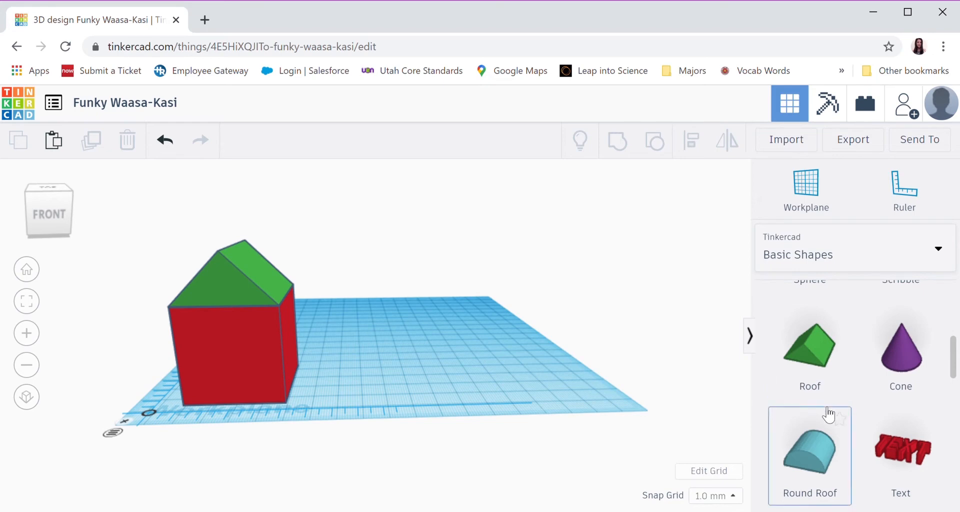
Place a hole Box beside the house, about 58 mm across and 5 mm back from the ruler's origin
{"action": "scroll", "coordinate": [830, 413], "scroll_direction": "up", "scroll_amount": 5}
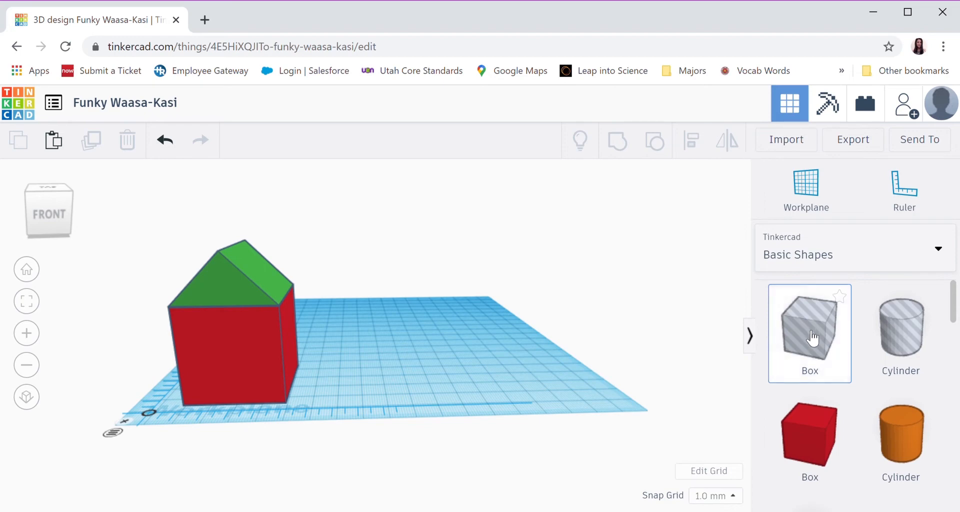
{"action": "left_click_drag", "start_coordinate": [820, 343], "coordinate": [329, 392]}
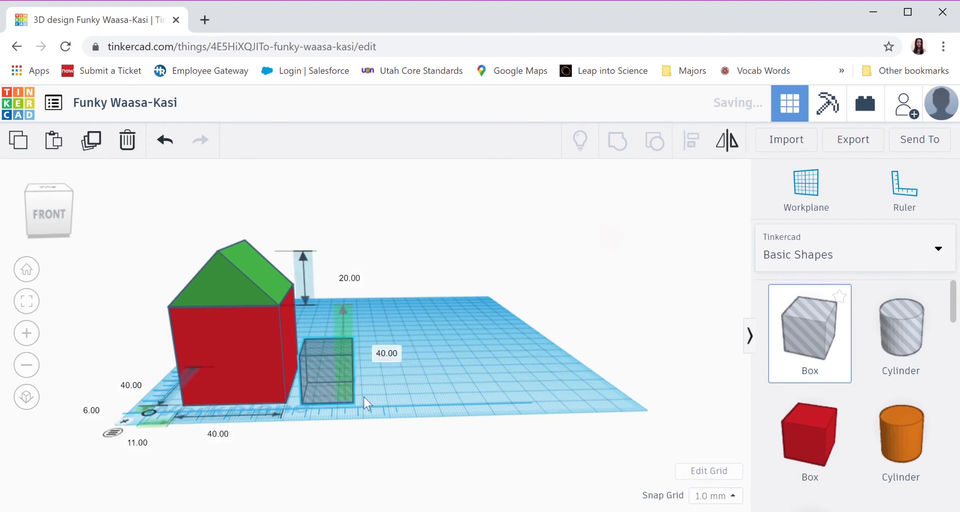
{"action": "right_click_drag", "start_coordinate": [403, 403], "coordinate": [400, 401]}
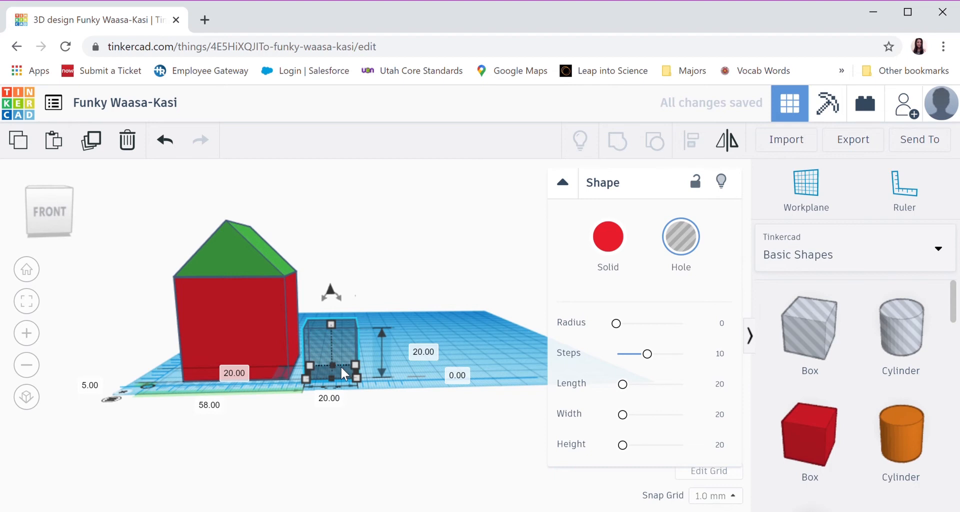
{"action": "mouse_move", "coordinate": [405, 388]}
{"action": "right_mouse_down"}
{"action": "mouse_move", "coordinate": [433, 379]}
{"action": "mouse_move", "coordinate": [418, 389]}
{"action": "right_mouse_up"}
Set the hole box's depth to 10 mm and its width to 15 mm
{"action": "left_click", "coordinate": [253, 382]}
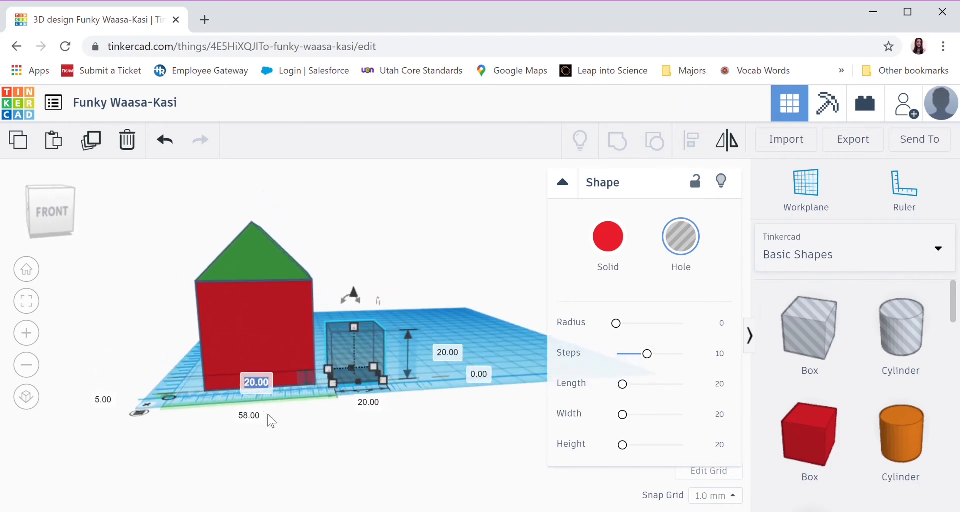
{"action": "type", "text": "10"}
{"action": "key", "text": "Return"}
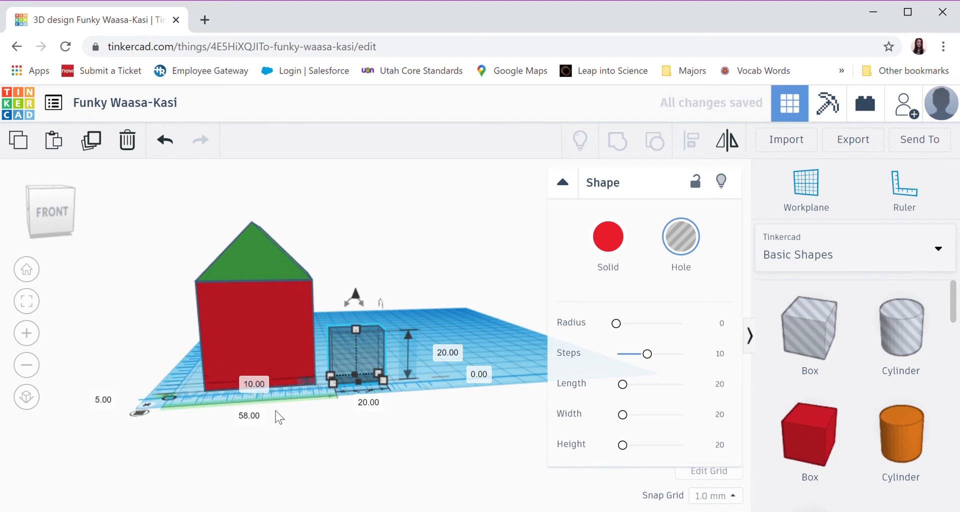
{"action": "left_click", "coordinate": [371, 403]}
{"action": "type", "text": "15"}
{"action": "key", "text": "Return"}
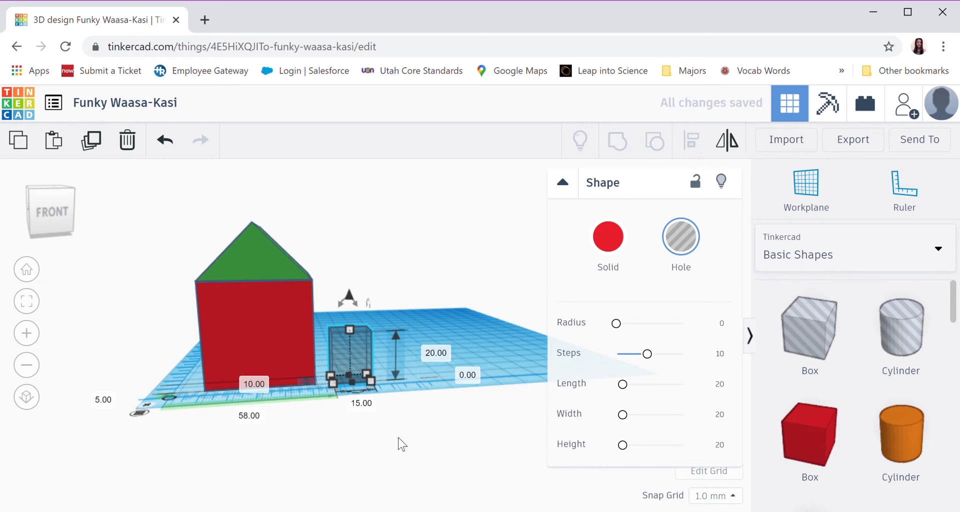
Change the hole box's width to 10 mm and its height to 15 mm, and deselect it
{"action": "scroll", "coordinate": [400, 443], "scroll_direction": "up", "scroll_amount": 3}
{"action": "left_click", "coordinate": [358, 438]}
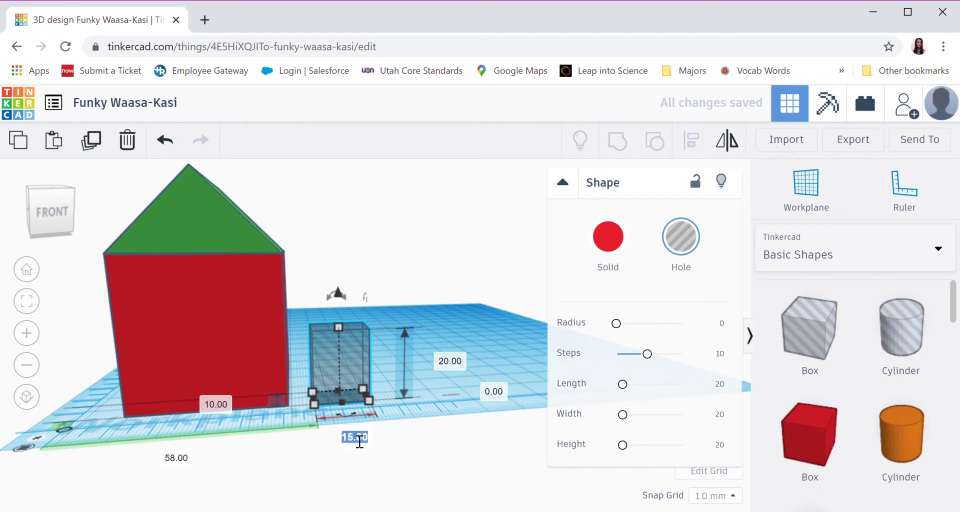
{"action": "type", "text": "10"}
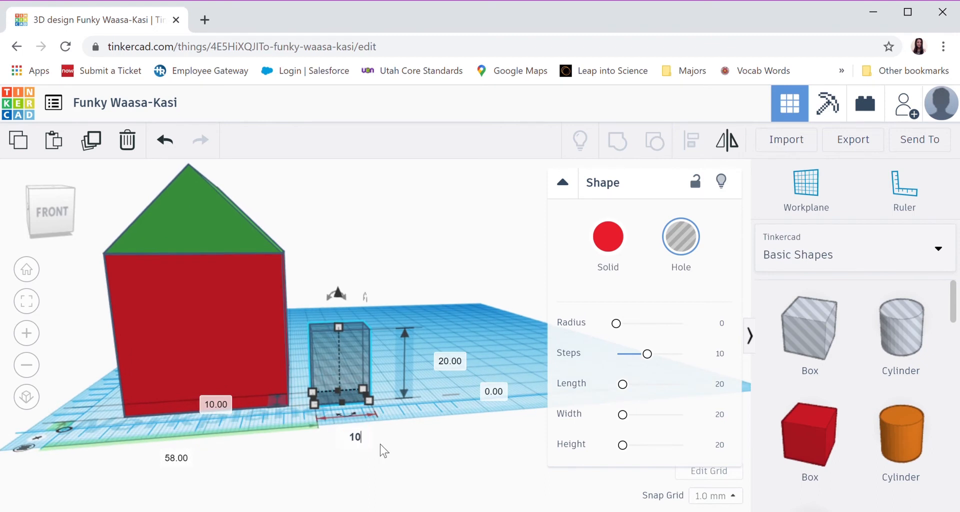
{"action": "key", "text": "Return"}
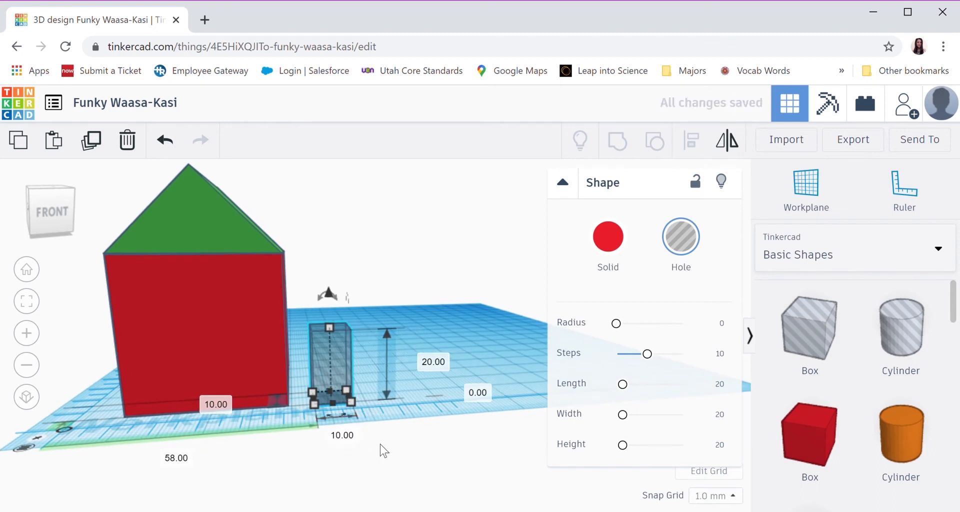
{"action": "left_click", "coordinate": [435, 367]}
{"action": "type", "text": "15"}
{"action": "key", "text": "Return"}
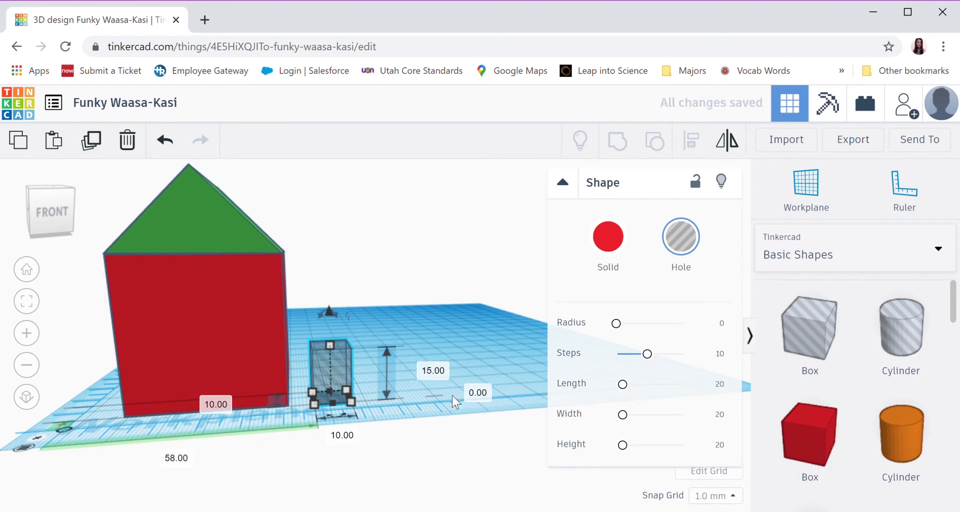
{"action": "left_click", "coordinate": [488, 347]}
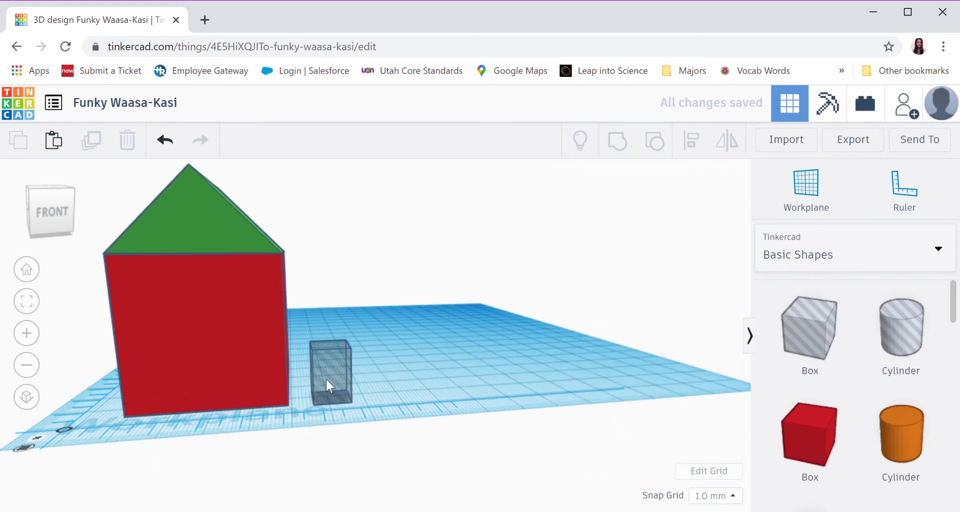
Move the hole box into the house's front wall as a doorway, about 25 mm across from the ruler's origin, and deselect it
{"action": "left_click_drag", "start_coordinate": [321, 375], "coordinate": [199, 380]}
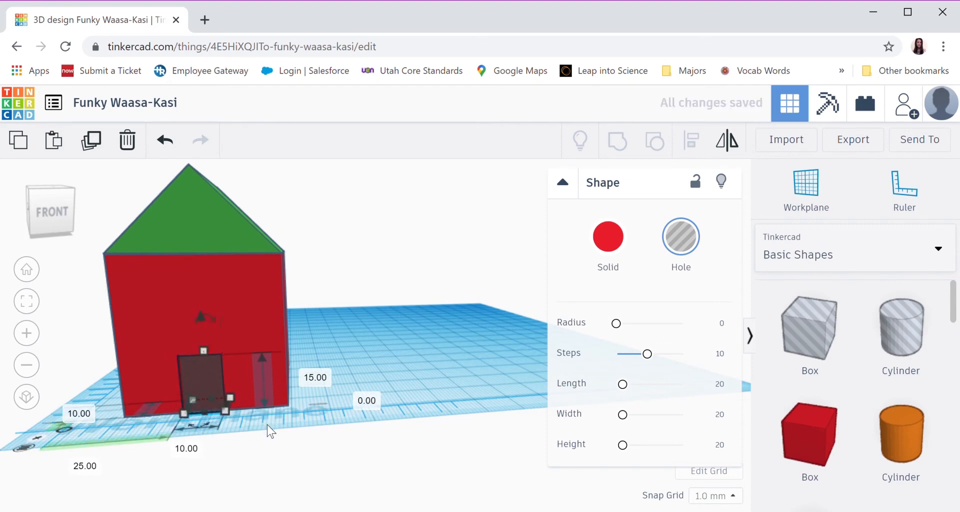
{"action": "right_click_drag", "start_coordinate": [267, 425], "coordinate": [331, 394]}
{"action": "left_click", "coordinate": [395, 365]}
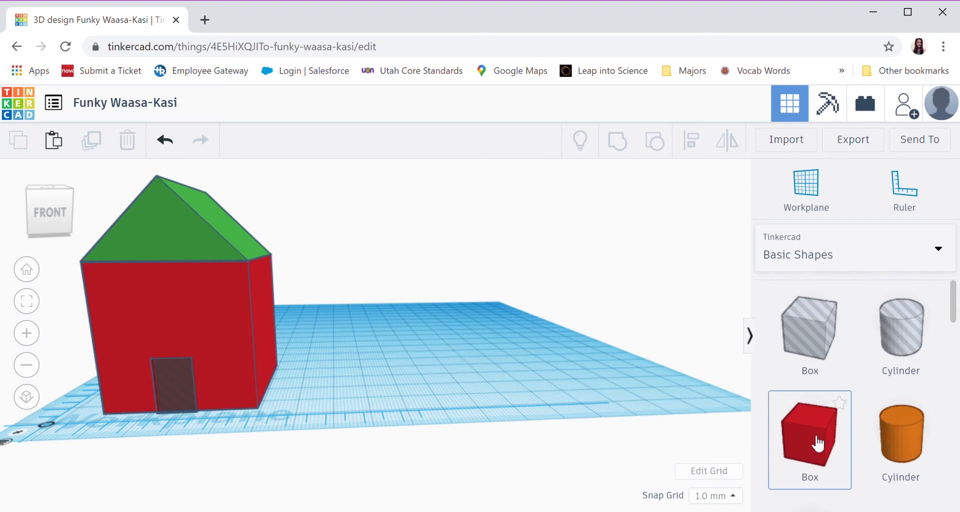
Place a solid red Box beside the house, about 60 mm across from the ruler's origin, and set its depth to 10 mm
{"action": "left_click_drag", "start_coordinate": [817, 442], "coordinate": [328, 395]}
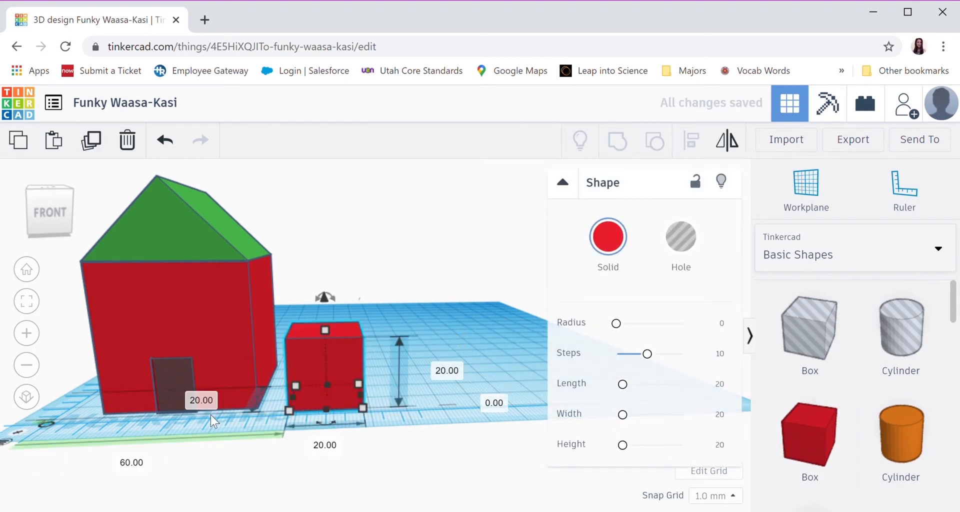
{"action": "left_click", "coordinate": [207, 400]}
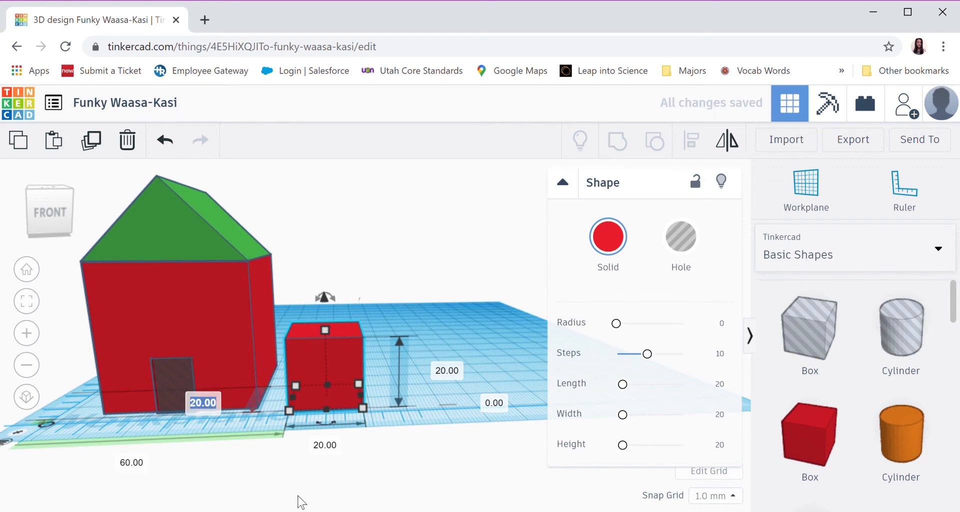
{"action": "type", "text": "10"}
{"action": "key", "text": "Return"}
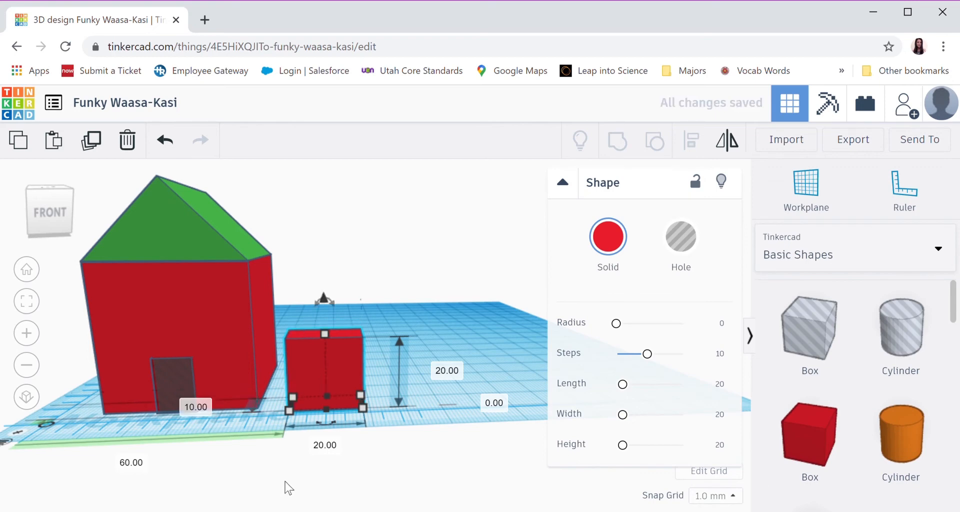
Set the new small red box's width and height to 10 mm each, and deselect it
{"action": "left_click", "coordinate": [330, 449]}
{"action": "type", "text": "10"}
{"action": "key", "text": "Return"}
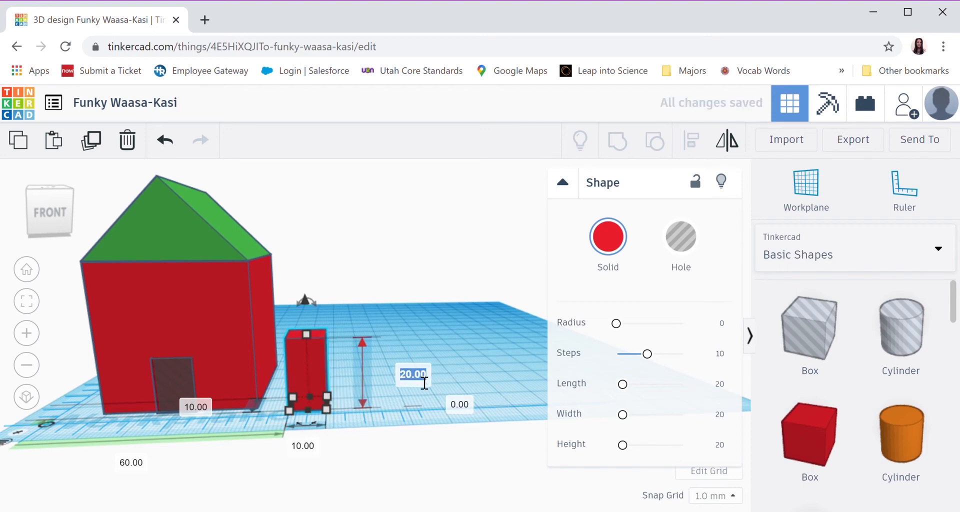
{"action": "type", "text": "10"}
{"action": "key", "text": "Return"}
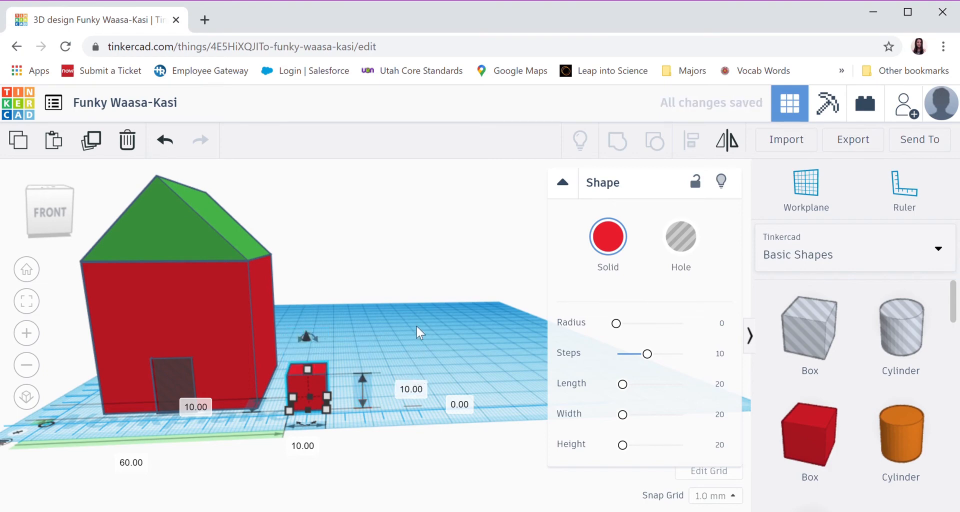
{"action": "left_click", "coordinate": [370, 364]}
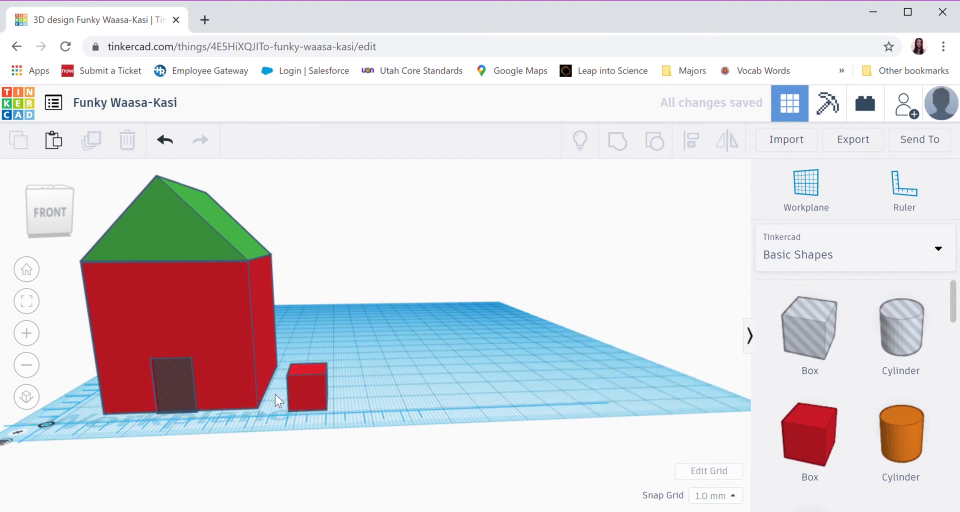
Shift the small red box to about 63 mm across from the ruler's origin and set its elevation above the workplane to 15 mm
{"action": "mouse_move", "coordinate": [308, 390]}
{"action": "left_mouse_down"}
{"action": "mouse_move", "coordinate": [214, 398]}
{"action": "mouse_move", "coordinate": [233, 388]}
{"action": "mouse_move", "coordinate": [326, 387]}
{"action": "left_mouse_up"}
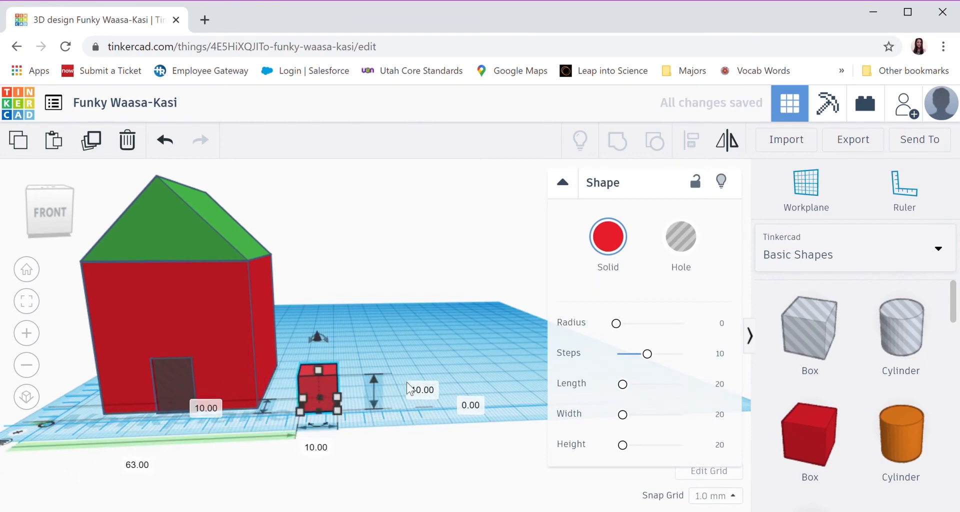
{"action": "left_click", "coordinate": [469, 406]}
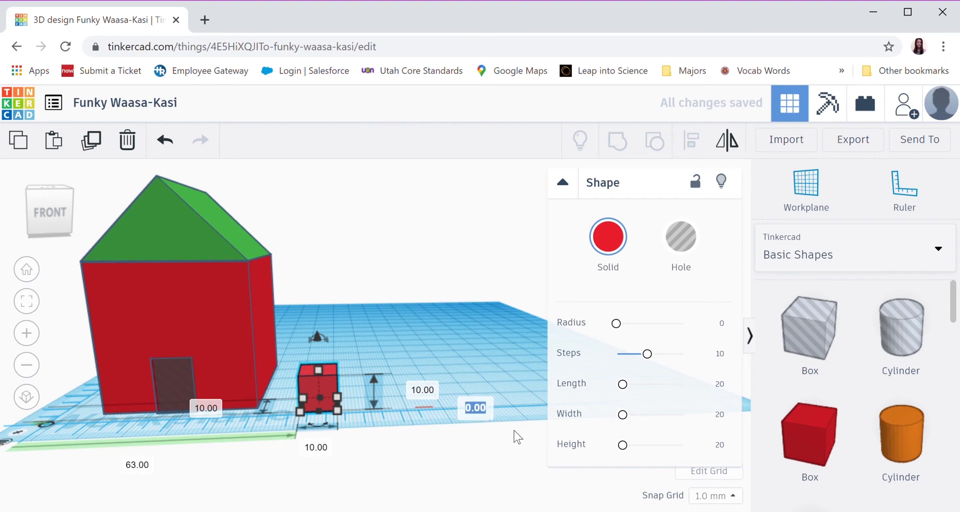
{"action": "type", "text": "15"}
{"action": "key", "text": "Return"}
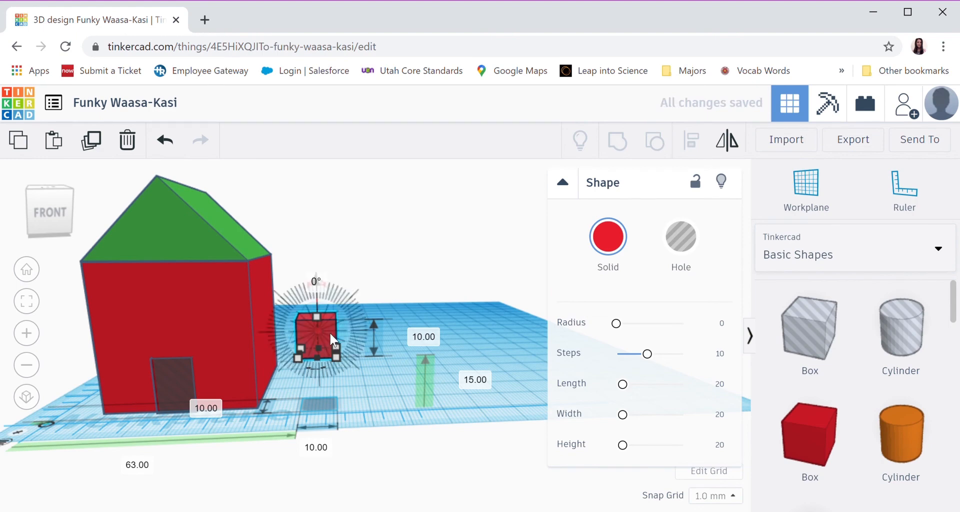
Move the small box into the front wall above the doorway, about 38 mm across and 22 mm above the workplane, and deselect it
{"action": "left_click_drag", "start_coordinate": [329, 332], "coordinate": [232, 331]}
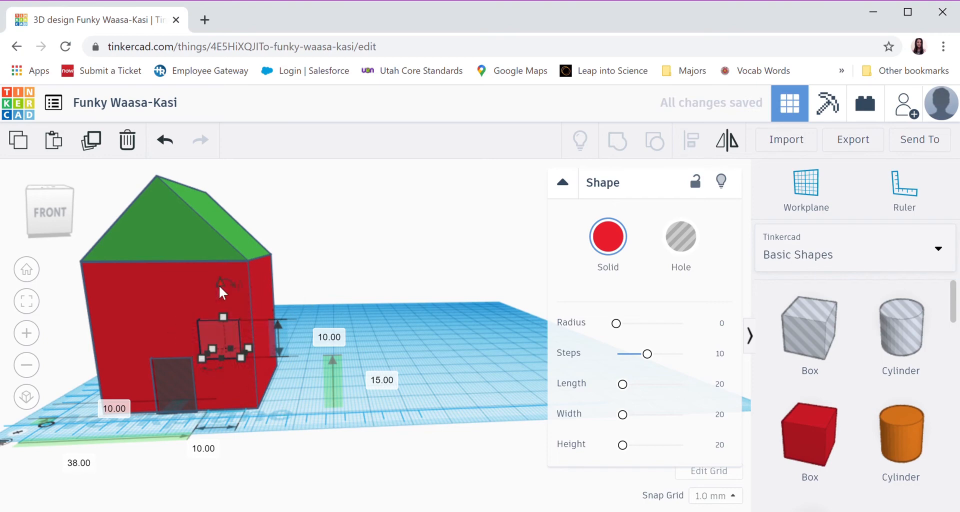
{"action": "left_click_drag", "start_coordinate": [220, 284], "coordinate": [230, 269]}
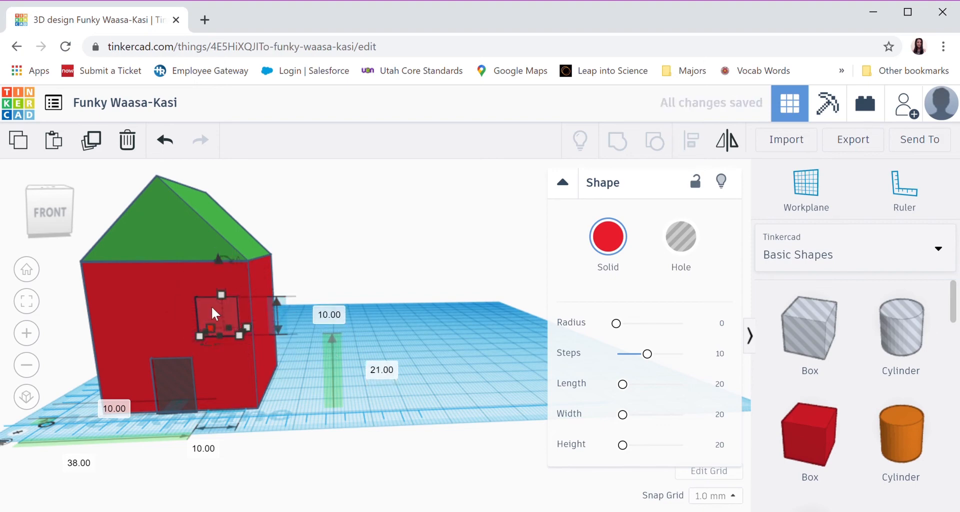
{"action": "key", "text": "Left"}
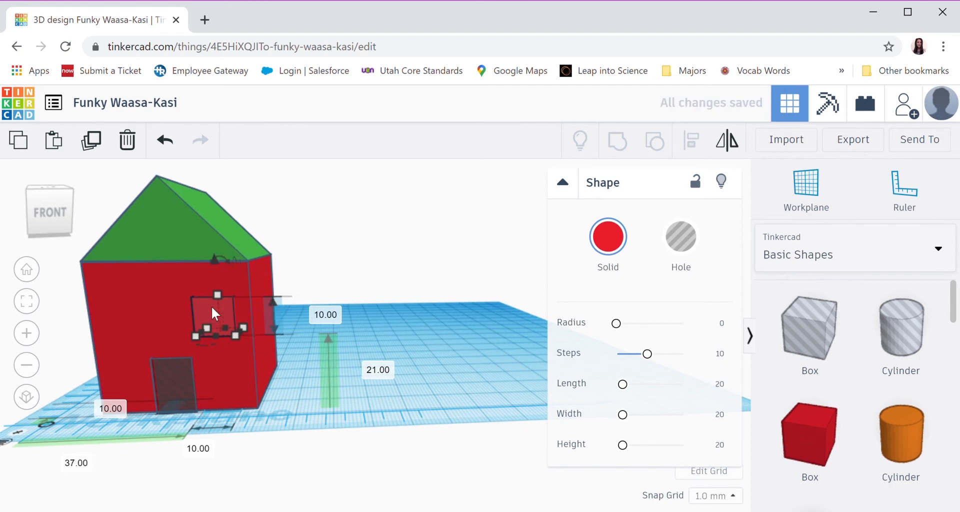
{"action": "key", "text": "Right"}
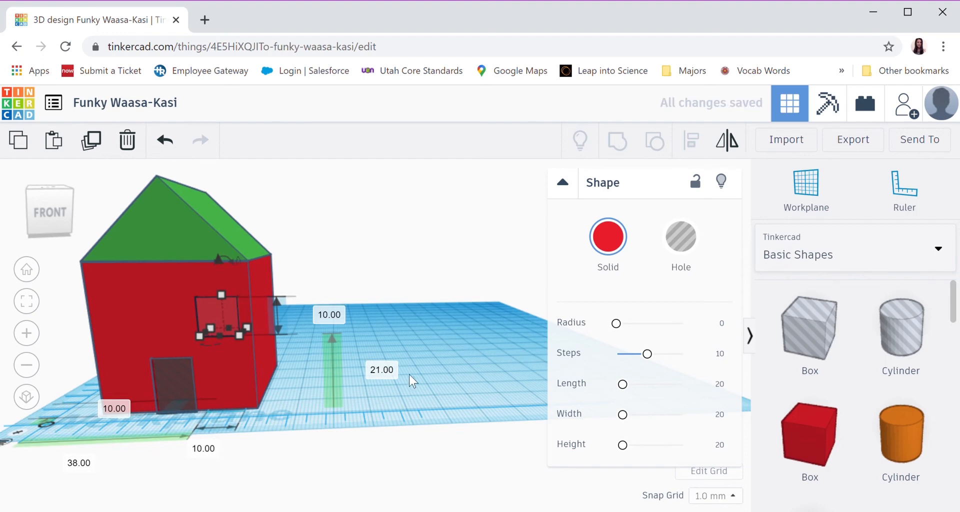
{"action": "left_click_drag", "start_coordinate": [219, 258], "coordinate": [219, 254]}
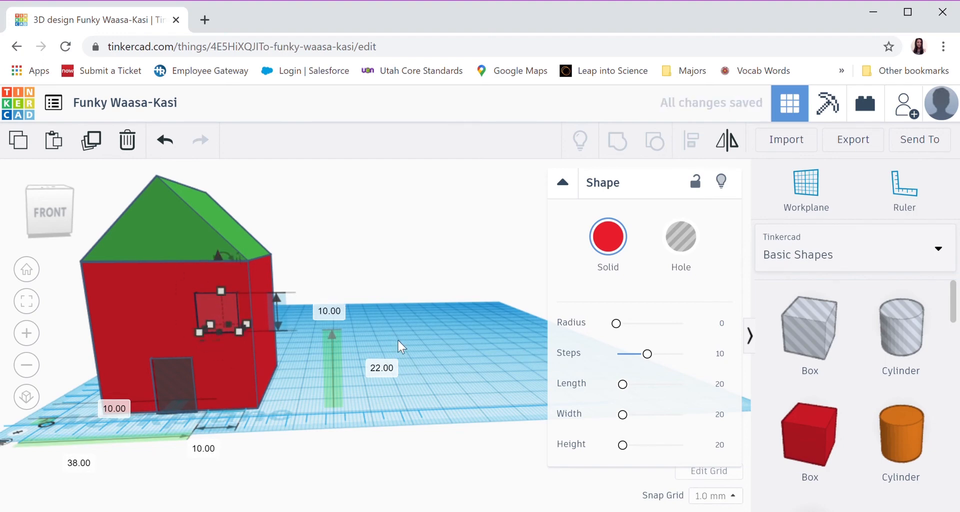
{"action": "left_click", "coordinate": [404, 335]}
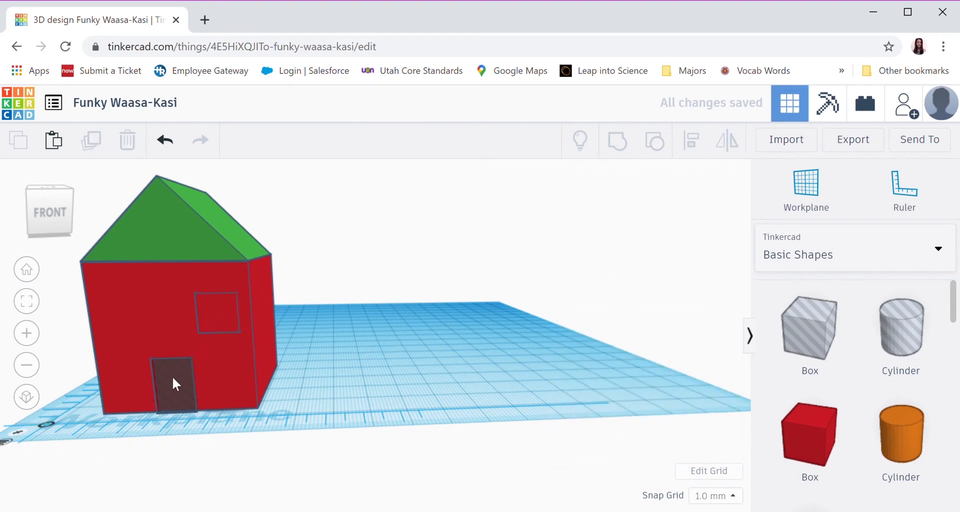
Turn the small box in the front wall into a hole for a square window, and deselect it
{"action": "left_click", "coordinate": [215, 318]}
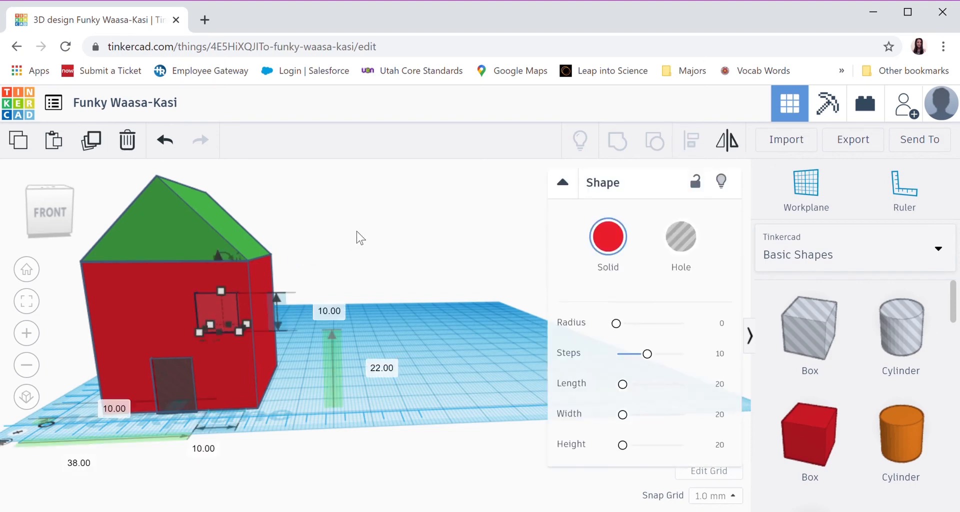
{"action": "left_click", "coordinate": [687, 244]}
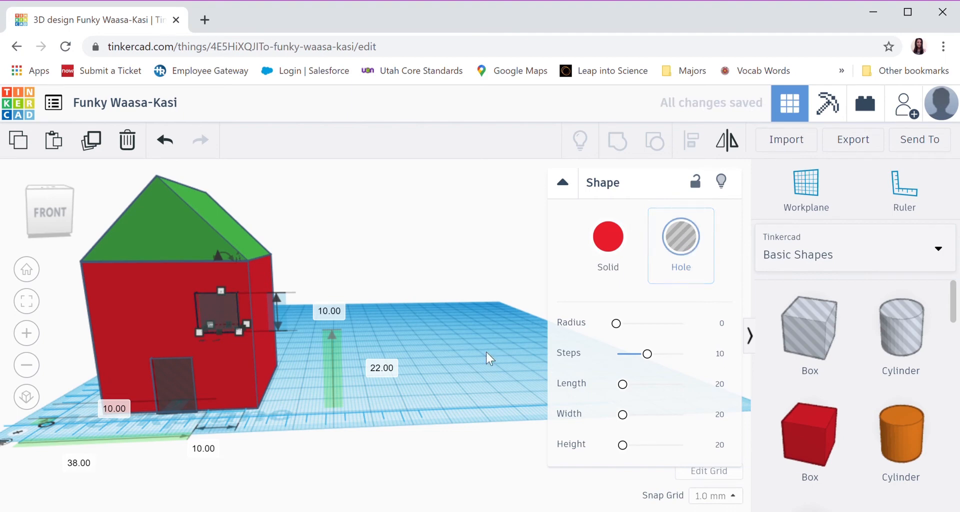
{"action": "left_click", "coordinate": [451, 371]}
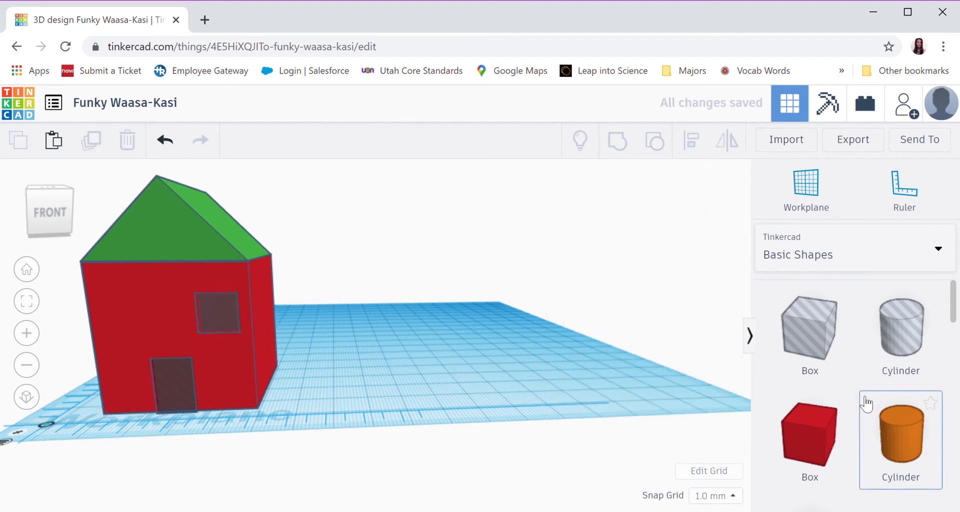
Place a Sphere beside the house and shrink it to about 12 mm high and 13 mm wide
{"action": "scroll", "coordinate": [867, 402], "scroll_direction": "down", "scroll_amount": 3}
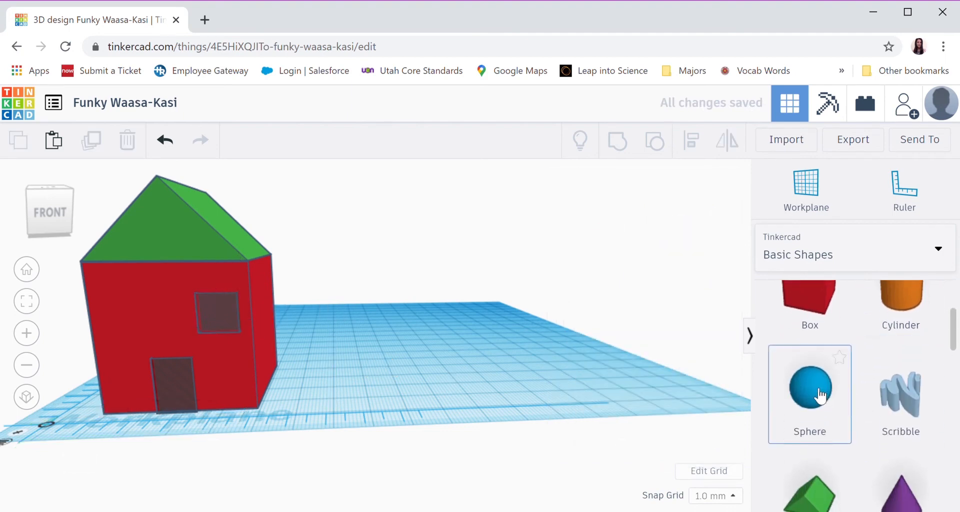
{"action": "left_click_drag", "start_coordinate": [817, 395], "coordinate": [343, 399]}
{"action": "left_click_drag", "start_coordinate": [329, 335], "coordinate": [329, 364]}
{"action": "left_click_drag", "start_coordinate": [368, 420], "coordinate": [342, 418]}
Move the sphere into the front wall beside the square window, about 21 mm above the workplane, and turn it into a hole
{"action": "left_click_drag", "start_coordinate": [318, 333], "coordinate": [315, 281]}
{"action": "left_click_drag", "start_coordinate": [304, 348], "coordinate": [134, 351]}
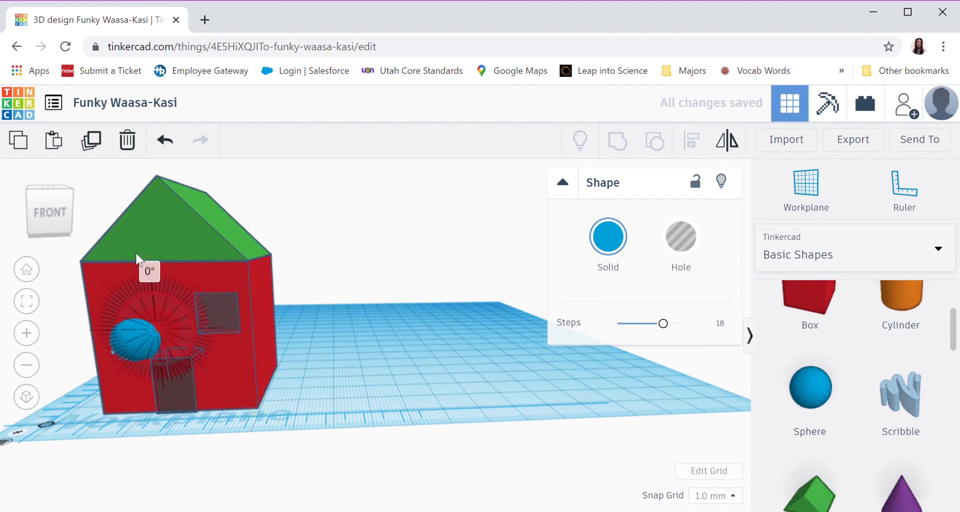
{"action": "left_click_drag", "start_coordinate": [139, 286], "coordinate": [139, 253]}
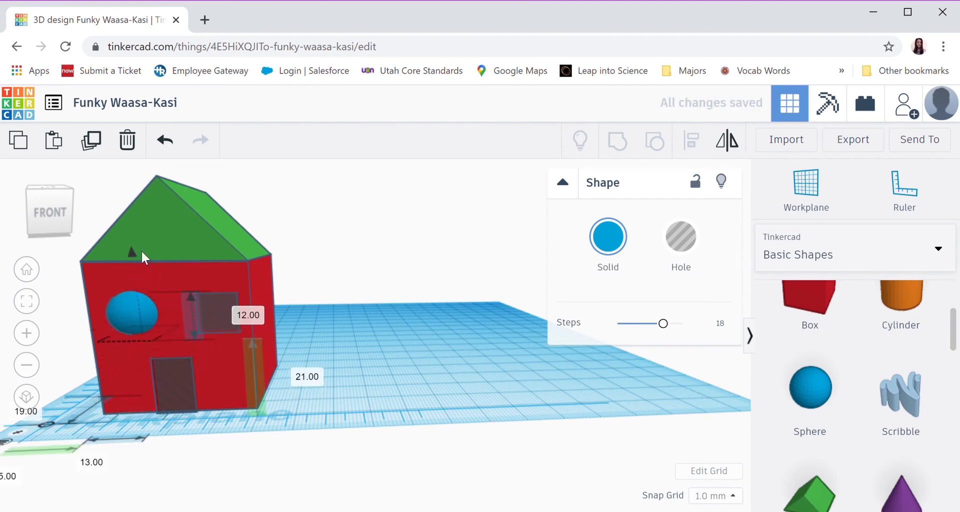
{"action": "left_click", "coordinate": [685, 244]}
{"action": "left_click", "coordinate": [469, 395]}
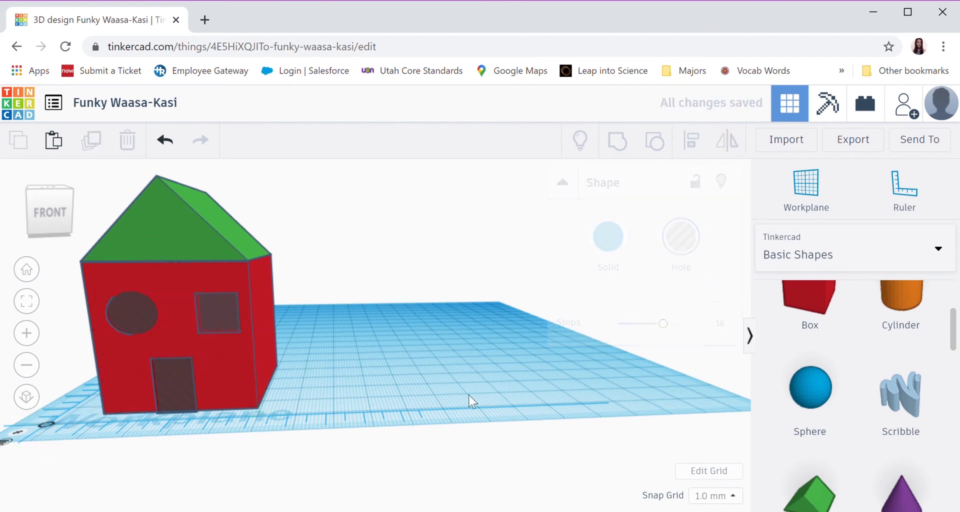
Place another solid red Box beside the house and set its depth to 10 mm
{"action": "right_click_drag", "start_coordinate": [359, 368], "coordinate": [376, 378]}
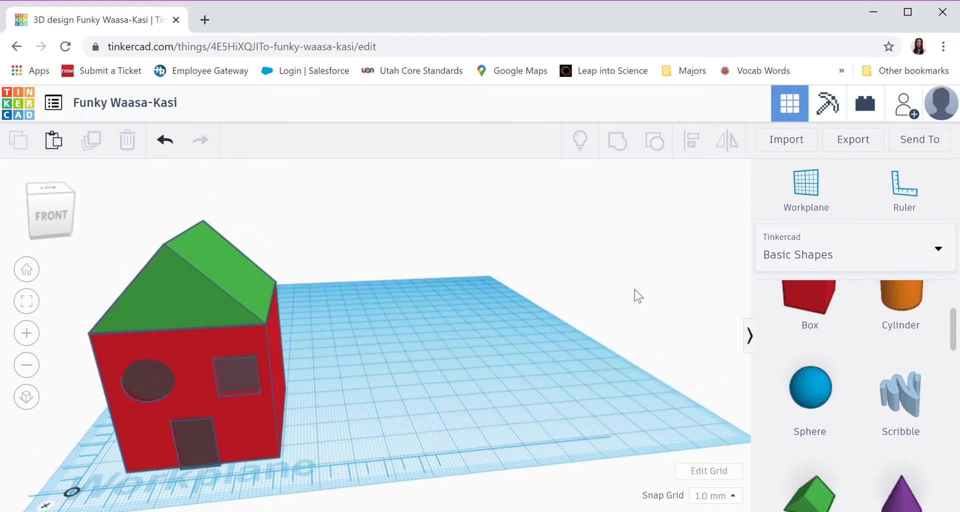
{"action": "scroll", "coordinate": [878, 348], "scroll_direction": "up", "scroll_amount": 3}
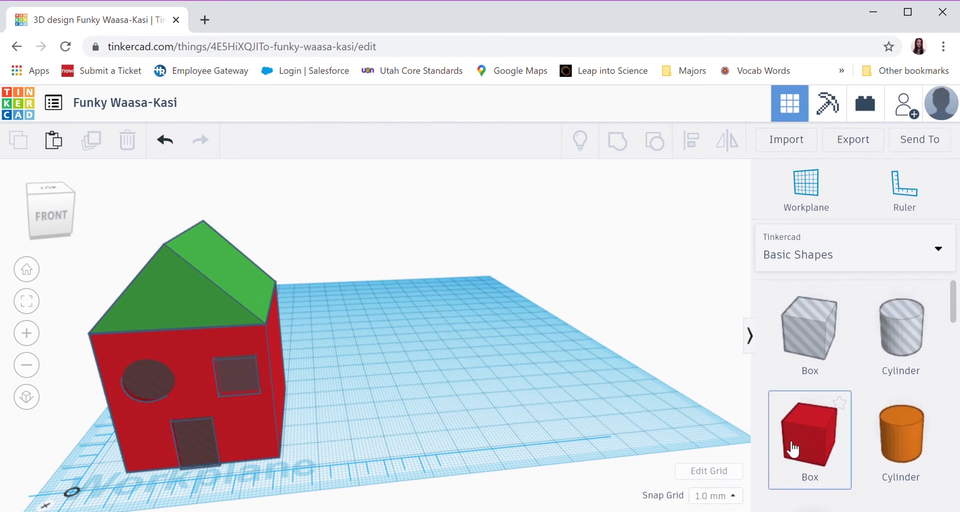
{"action": "left_click_drag", "start_coordinate": [805, 445], "coordinate": [394, 419]}
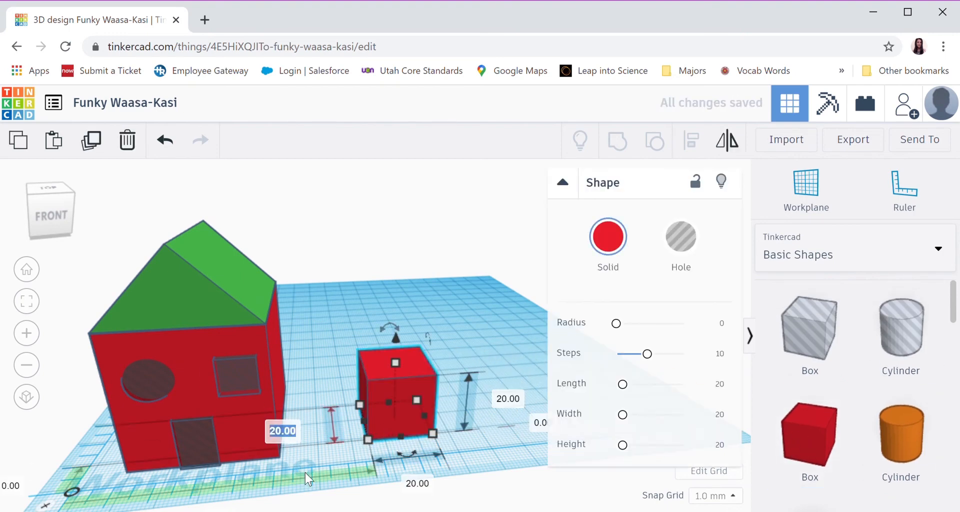
{"action": "type", "text": "10"}
{"action": "key", "text": "Return"}
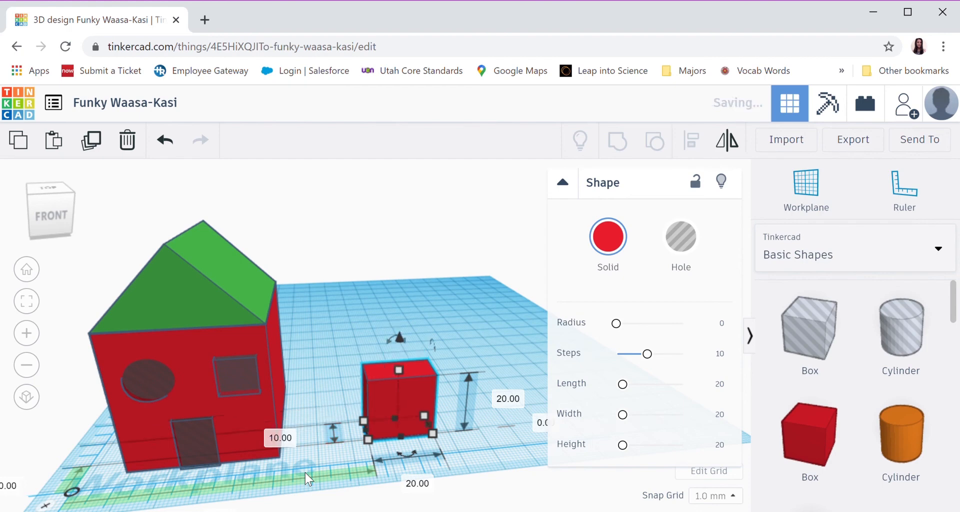
Set the new red box's width to 10 mm and its height to 17 mm
{"action": "left_click", "coordinate": [418, 486]}
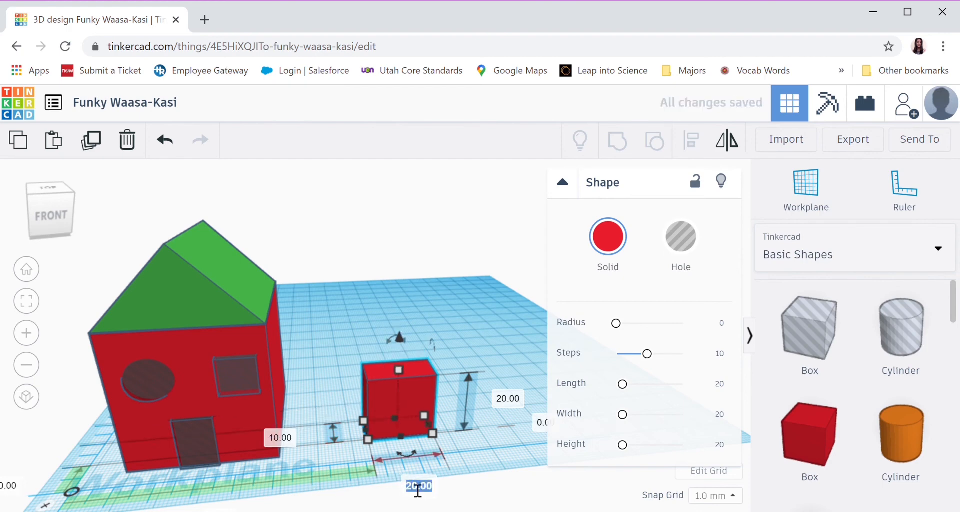
{"action": "type", "text": "10"}
{"action": "key", "text": "Return"}
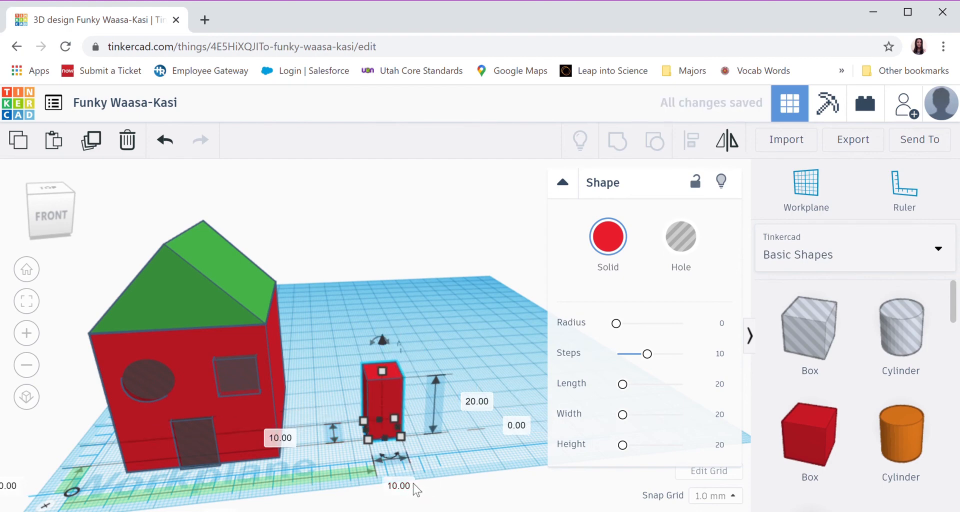
{"action": "left_click", "coordinate": [480, 404]}
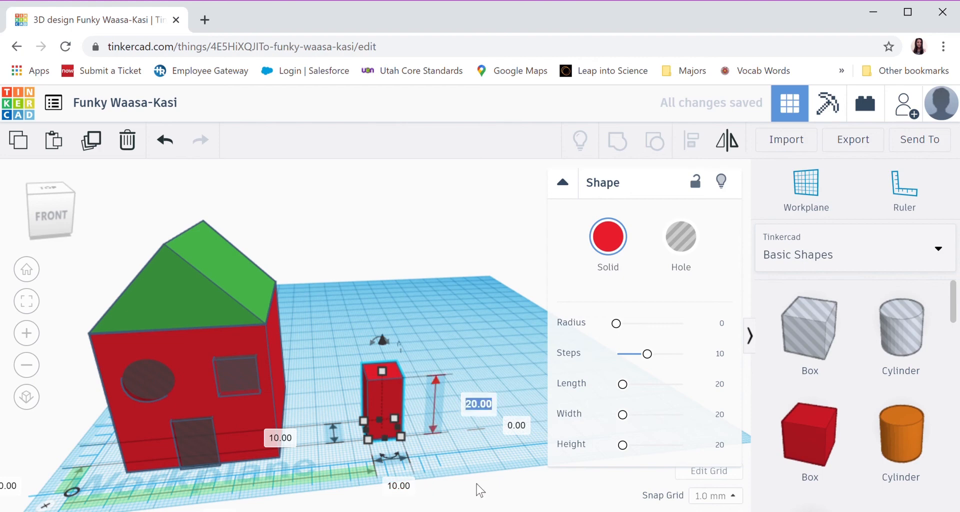
{"action": "type", "text": "17"}
{"action": "key", "text": "Return"}
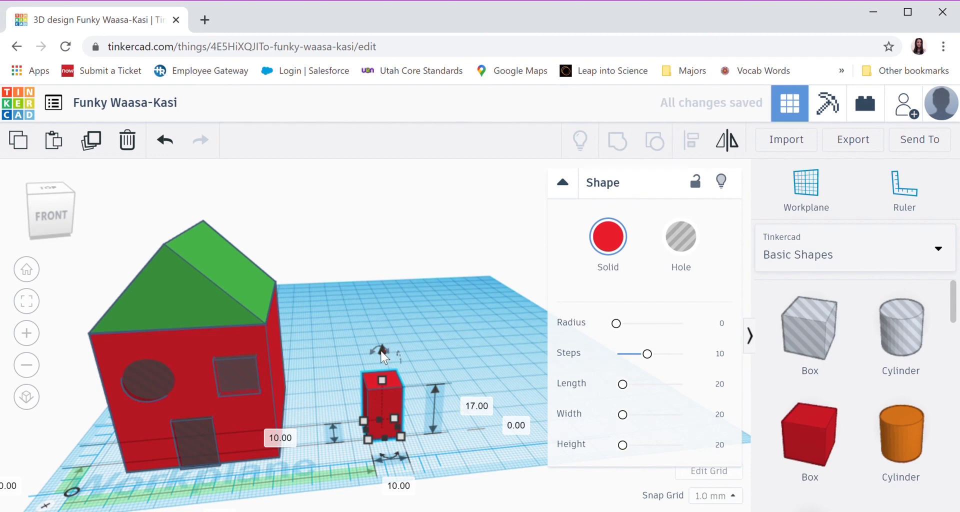
Position the tall box as a chimney on the roof's right slope, about 44 mm above the workplane, with its width set to 7 mm
{"action": "left_click_drag", "start_coordinate": [383, 356], "coordinate": [395, 168]}
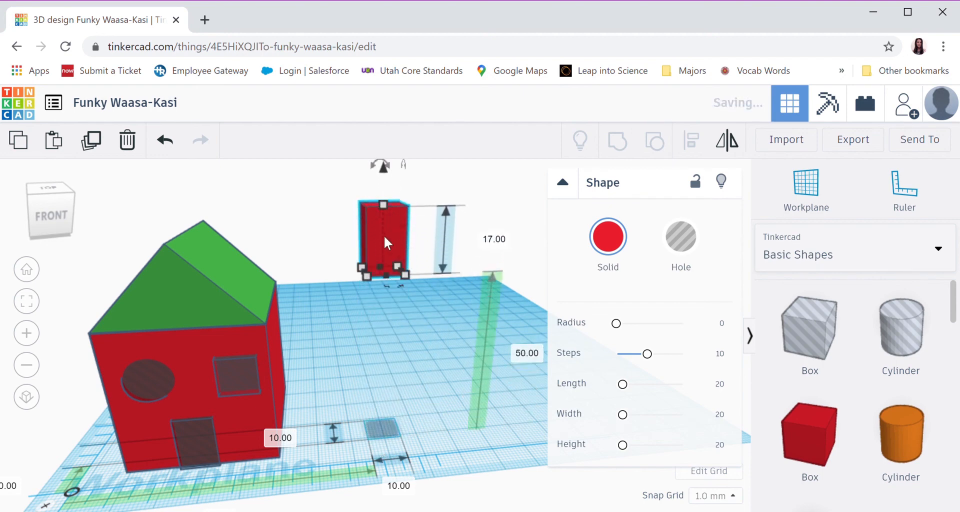
{"action": "left_click_drag", "start_coordinate": [385, 243], "coordinate": [228, 250]}
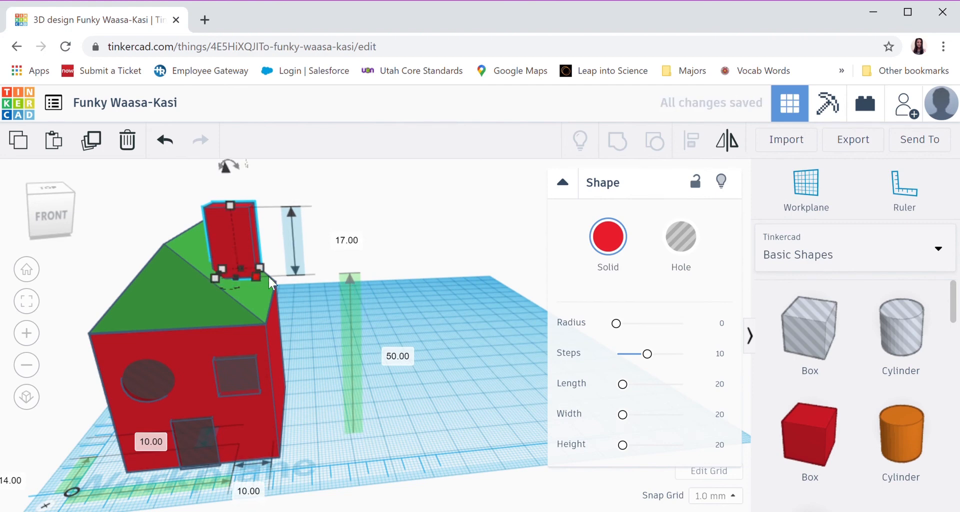
{"action": "left_click", "coordinate": [249, 492]}
{"action": "type", "text": "7"}
{"action": "key", "text": "Return"}
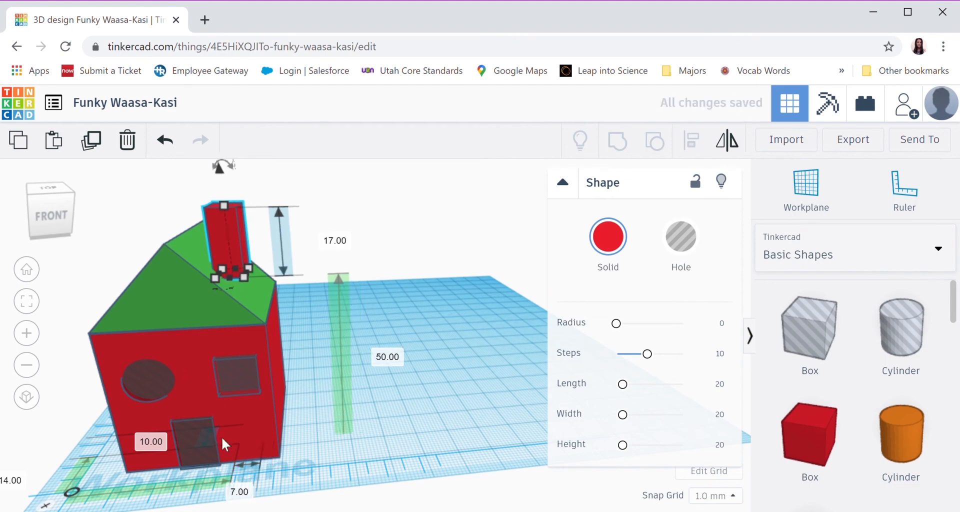
{"action": "left_click_drag", "start_coordinate": [221, 166], "coordinate": [227, 199]}
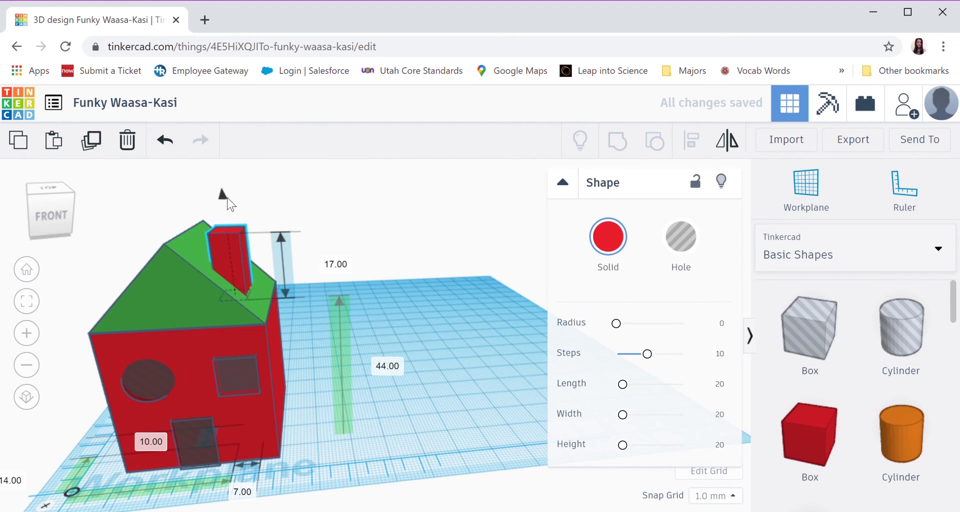
{"action": "left_click", "coordinate": [406, 266]}
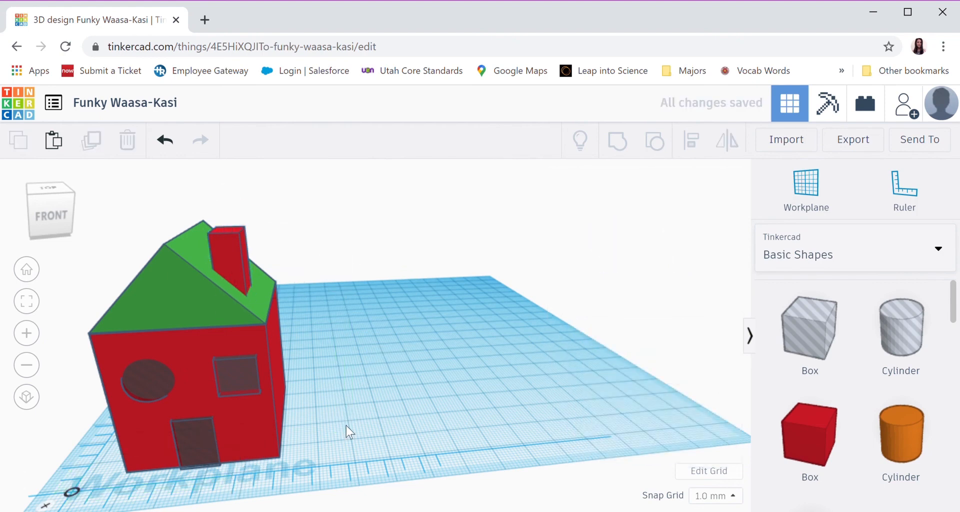
Group all the house's shapes into one solid, cutting out the doorway and both windows, and deselect it
{"action": "right_click_drag", "start_coordinate": [346, 425], "coordinate": [334, 420]}
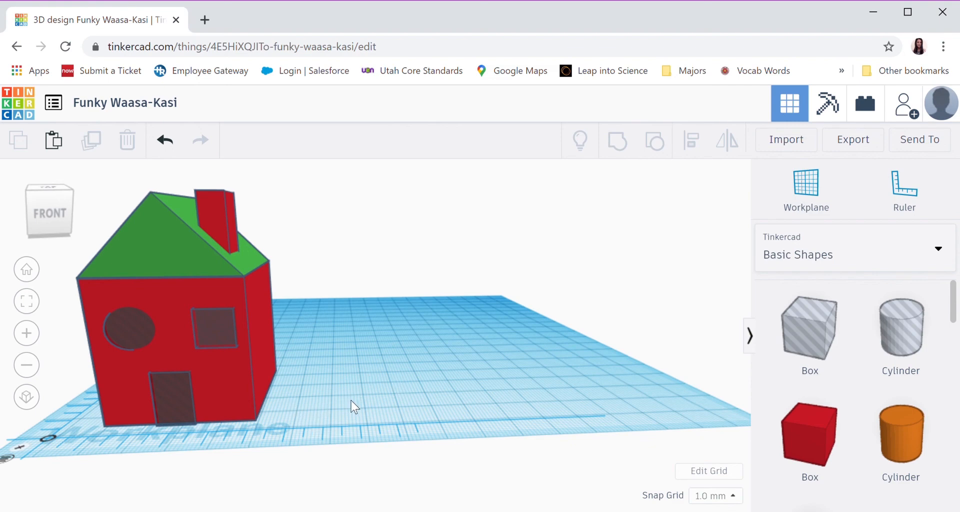
{"action": "right_click_drag", "start_coordinate": [347, 399], "coordinate": [372, 411]}
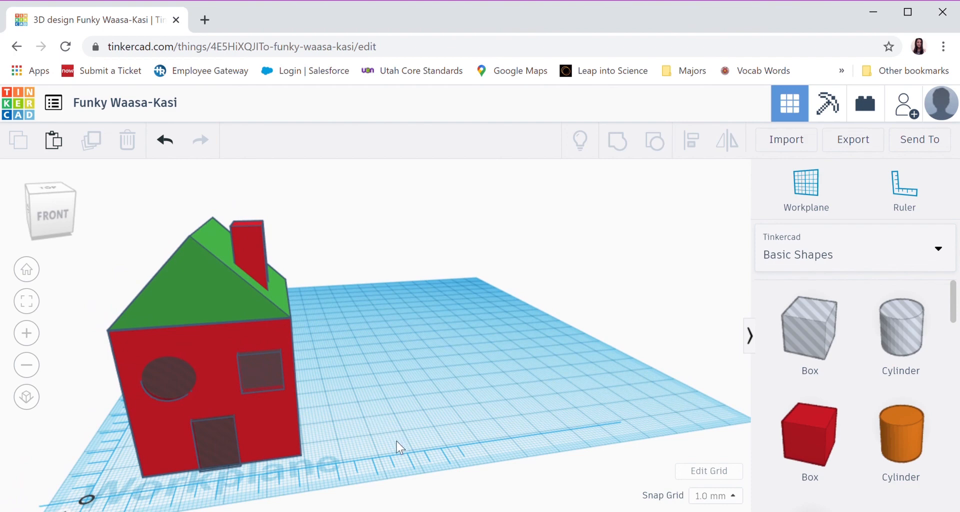
{"action": "left_click_drag", "start_coordinate": [404, 442], "coordinate": [101, 203]}
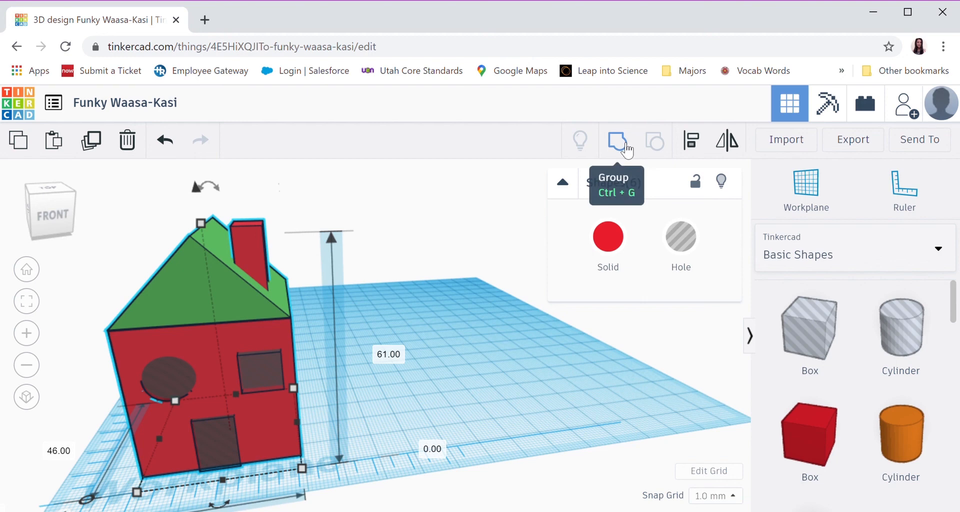
{"action": "left_click", "coordinate": [626, 150]}
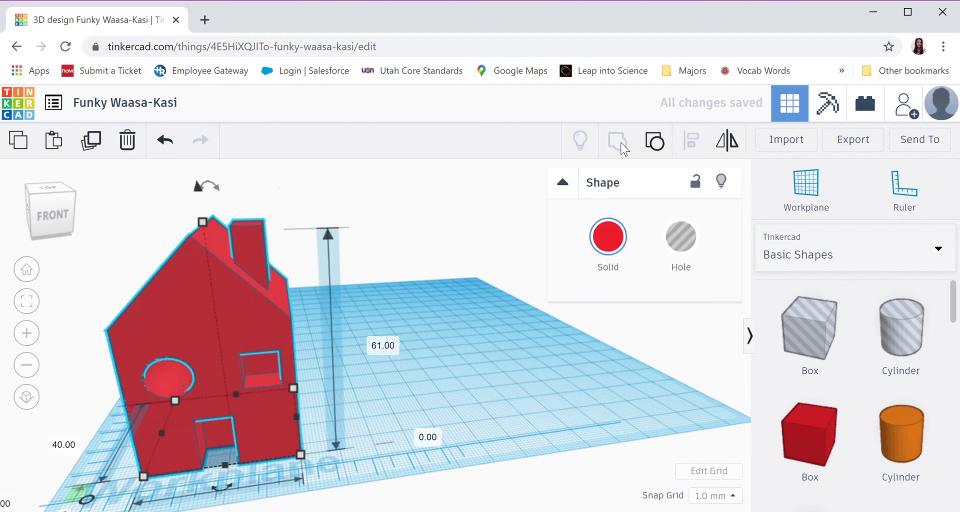
{"action": "left_click", "coordinate": [455, 376]}
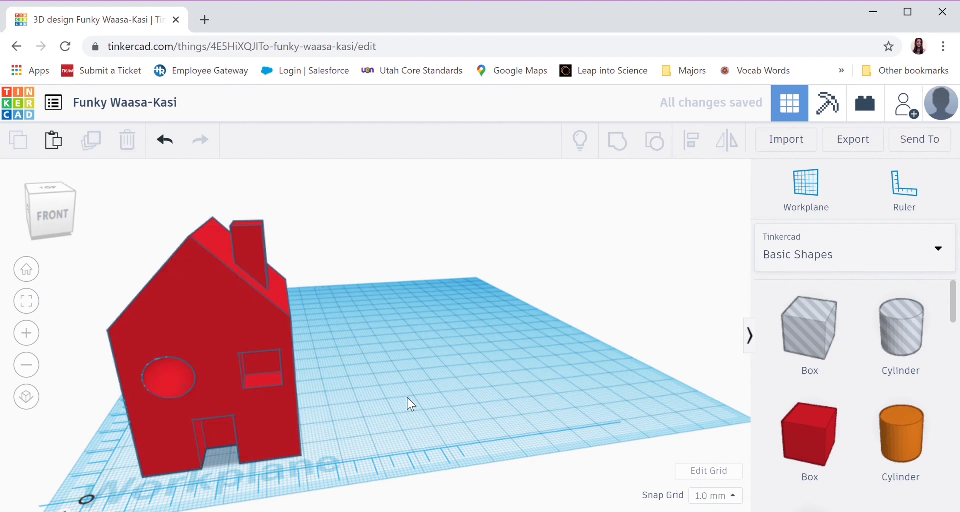
{"action": "right_click_drag", "start_coordinate": [353, 448], "coordinate": [390, 443]}
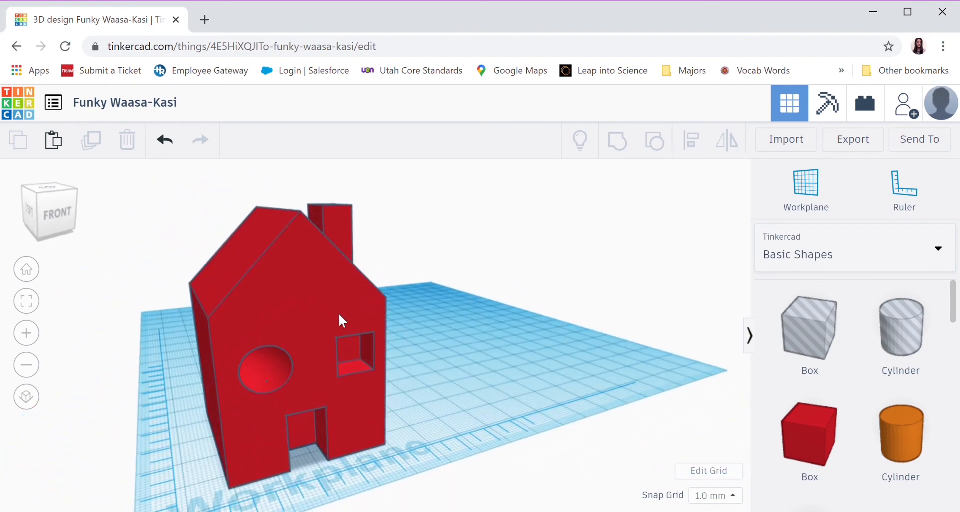